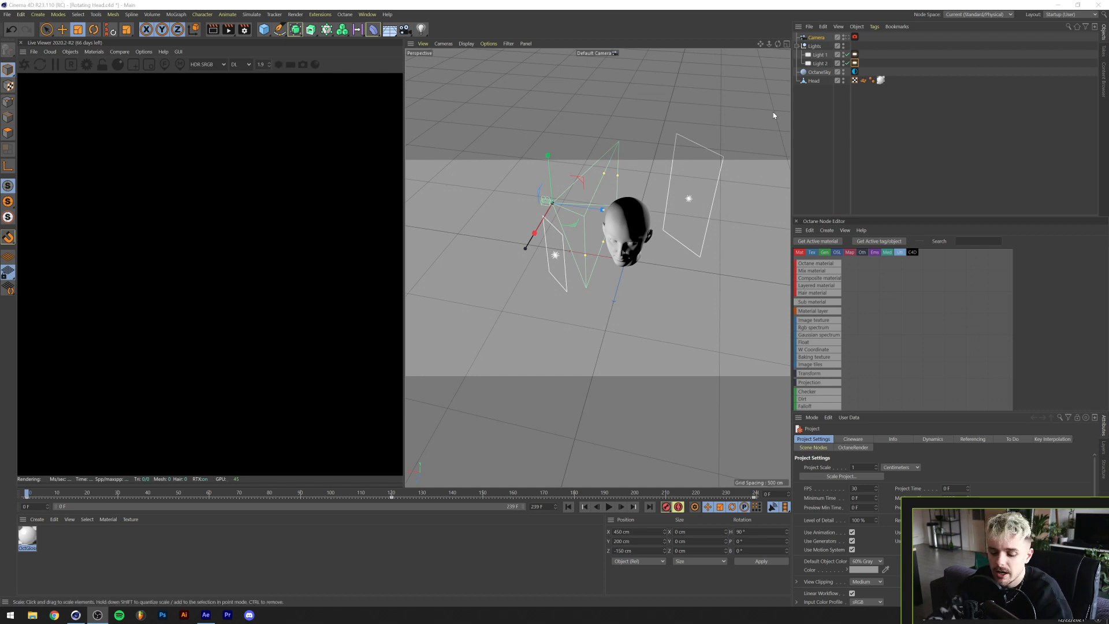
Close the Octane Live Viewer and play the head animation to watch how the camera moves around the scene.
scroll(627, 233, up, 5)
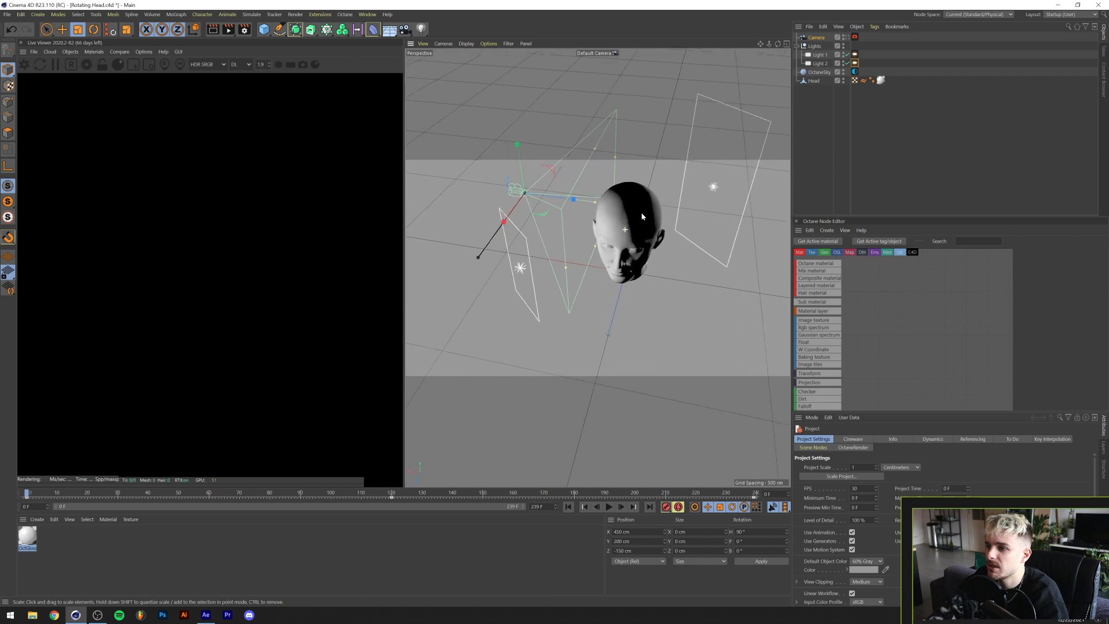
click(21, 43)
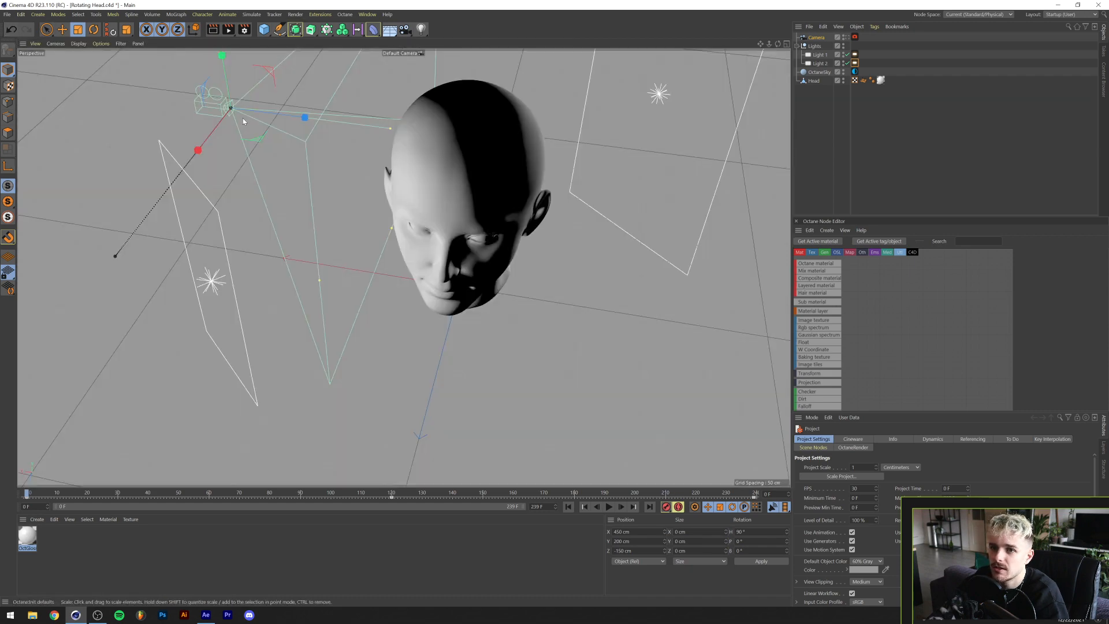
drag(443, 211, 466, 272)
drag(470, 267, 421, 270)
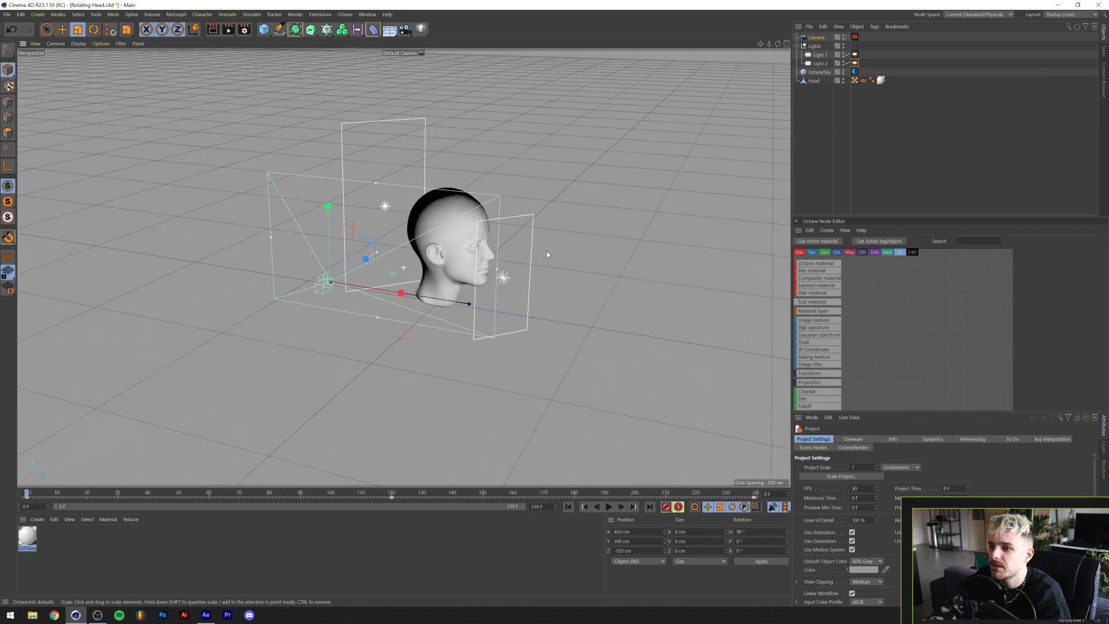
click(609, 507)
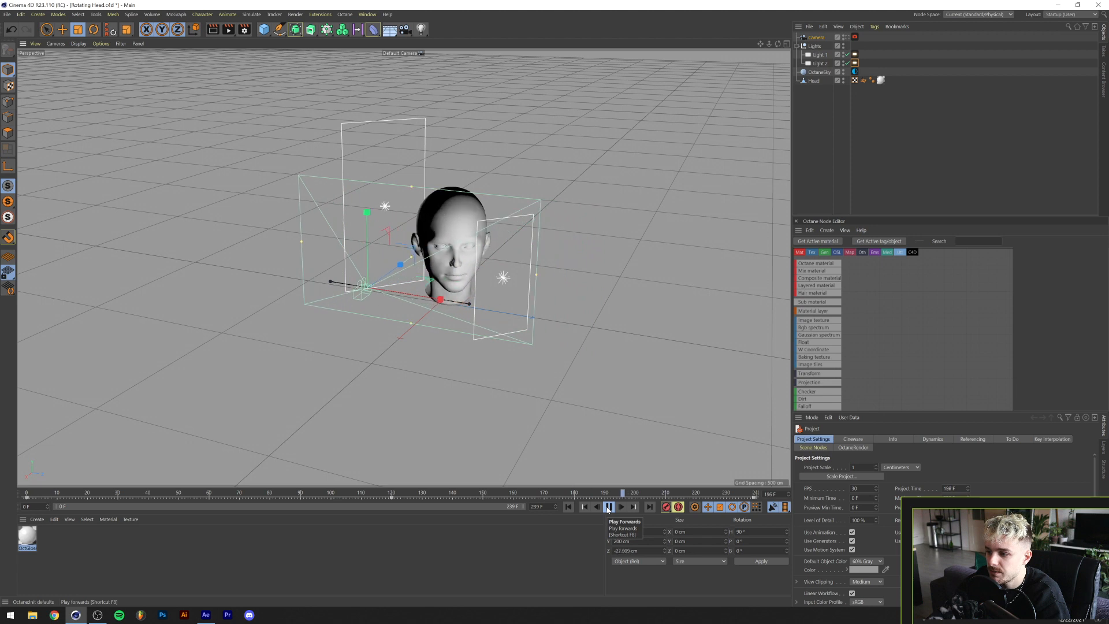
click(608, 507)
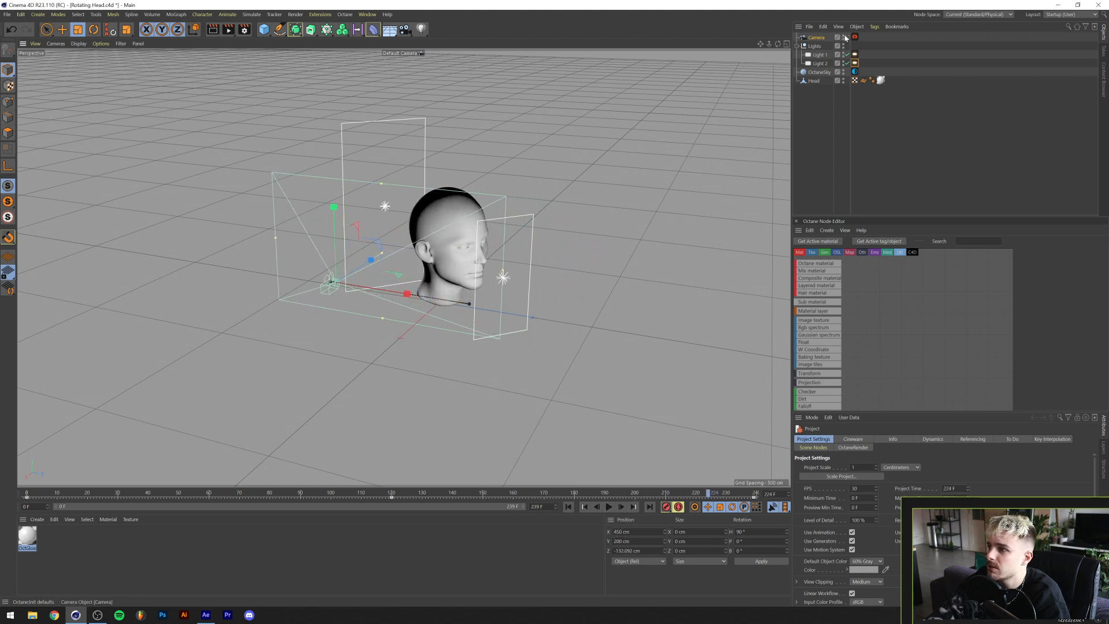
Look through the scene camera and play back the rotating head animation.
click(846, 37)
click(609, 506)
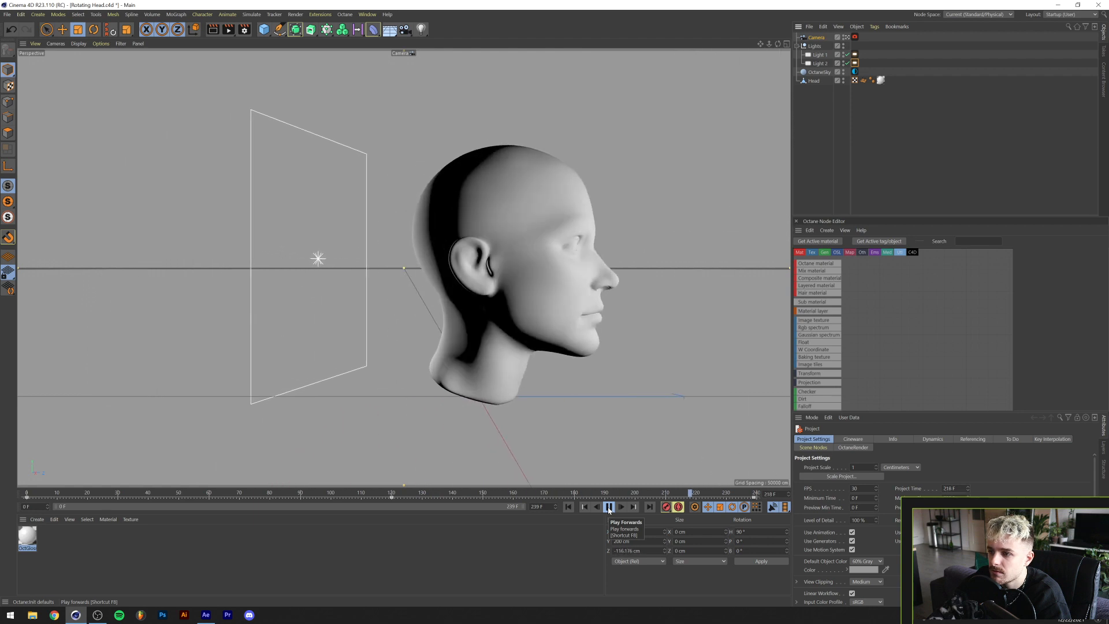
click(609, 507)
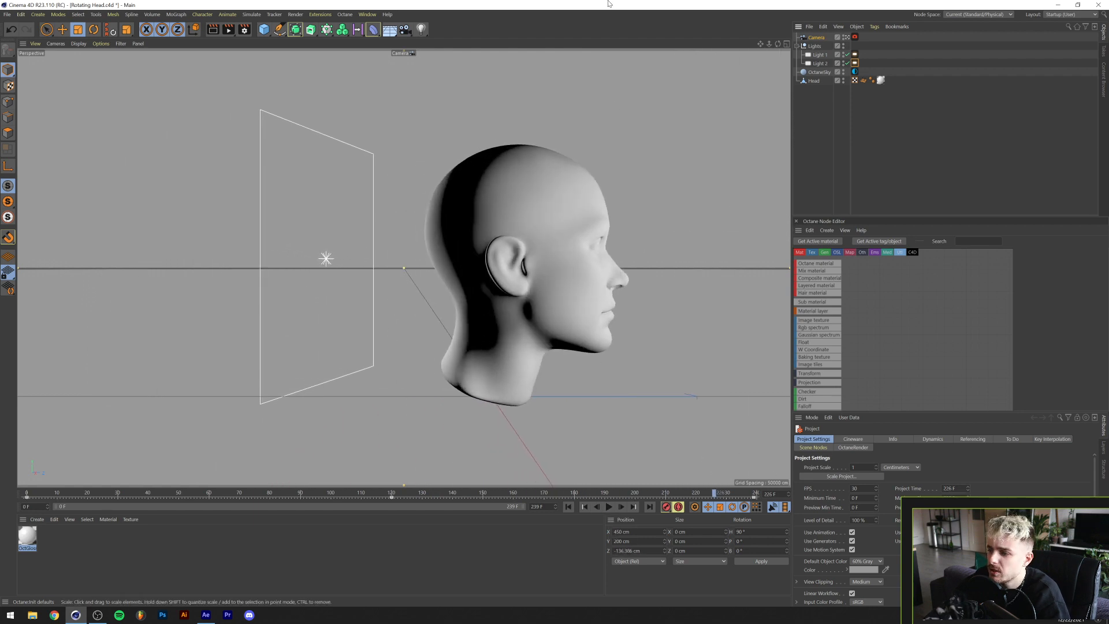
Start an interactive render region and enlarge it to cover the whole head.
click(600, 296)
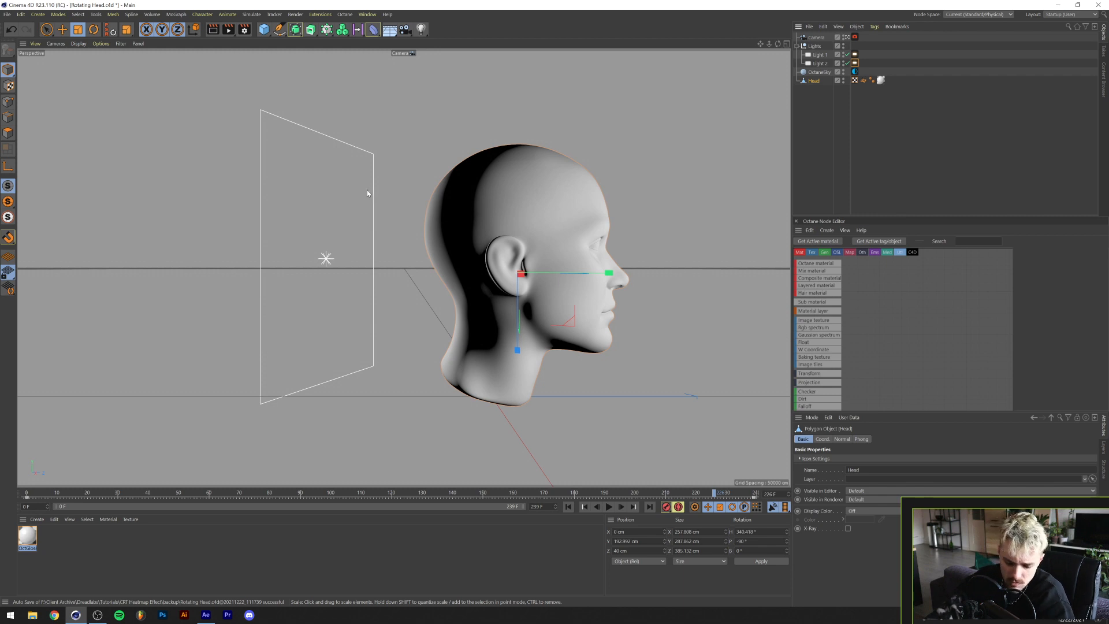
key(alt+r)
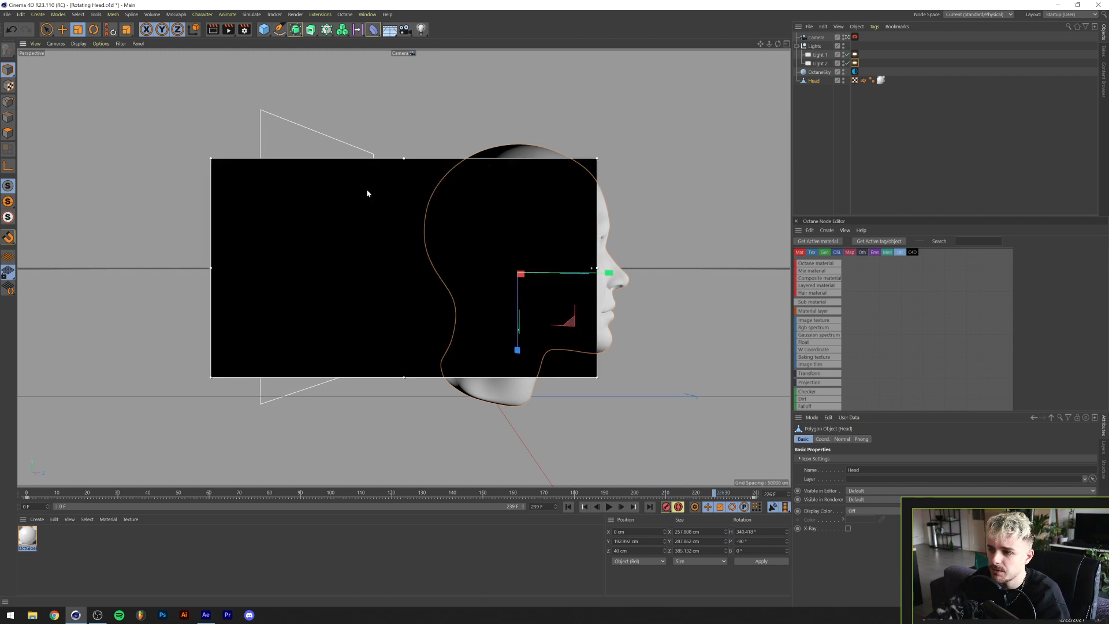
drag(598, 267, 693, 258)
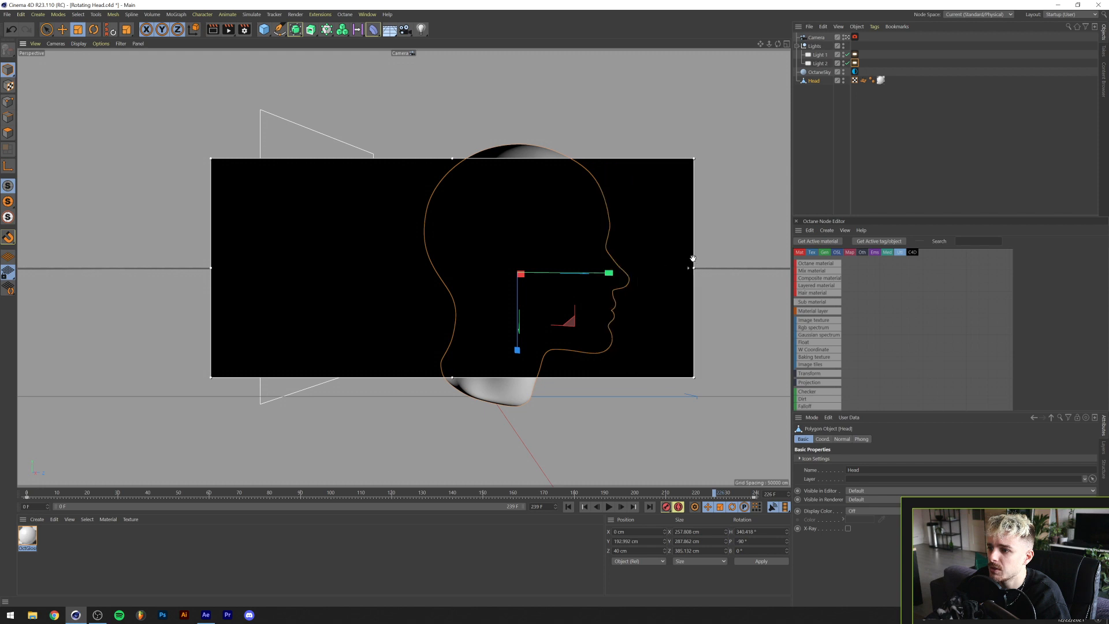
drag(454, 160, 456, 109)
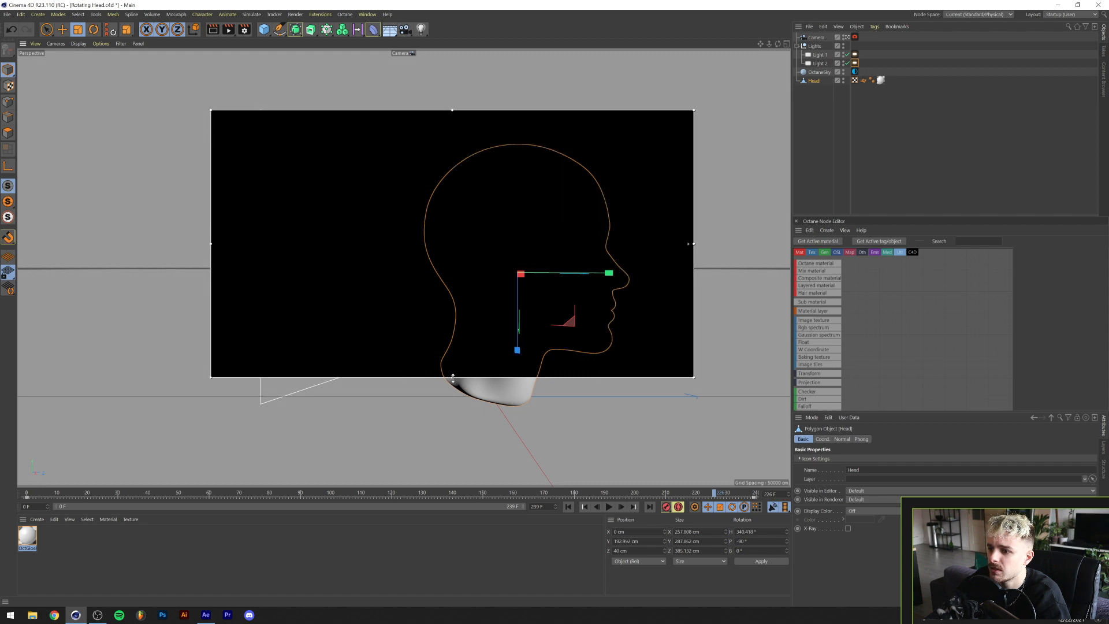
drag(453, 378, 453, 426)
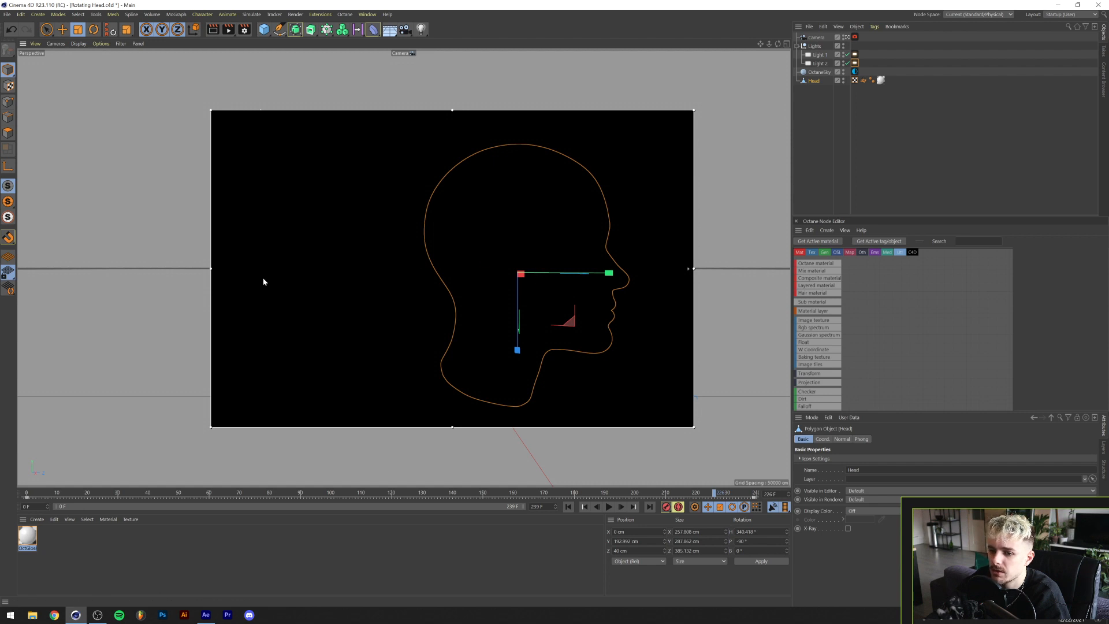
Render the active view and check the output options in the render settings.
click(228, 30)
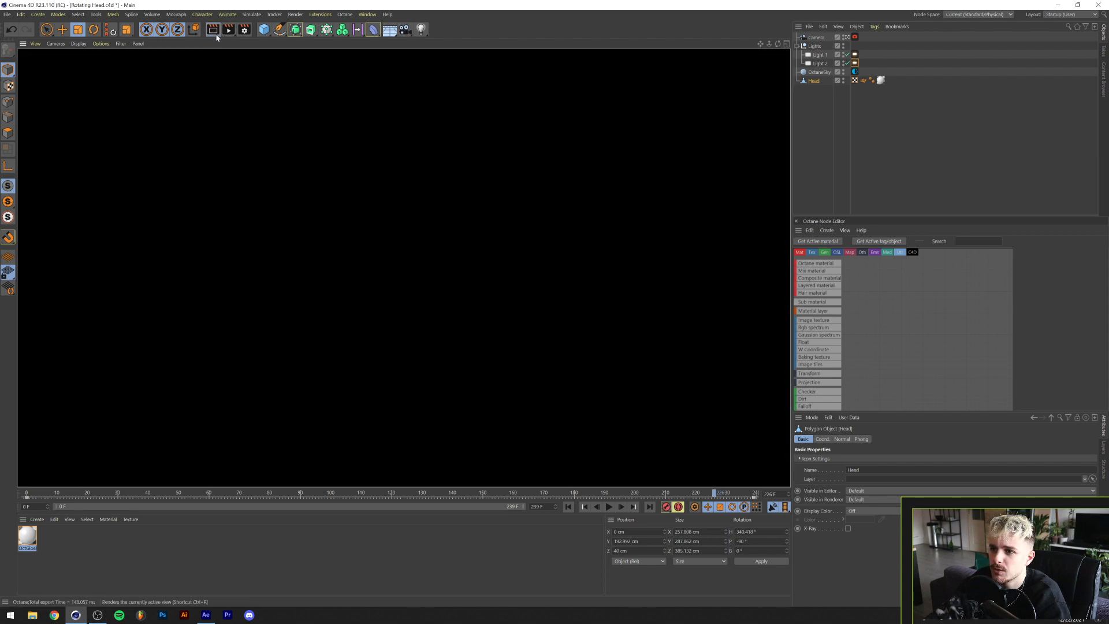
click(245, 30)
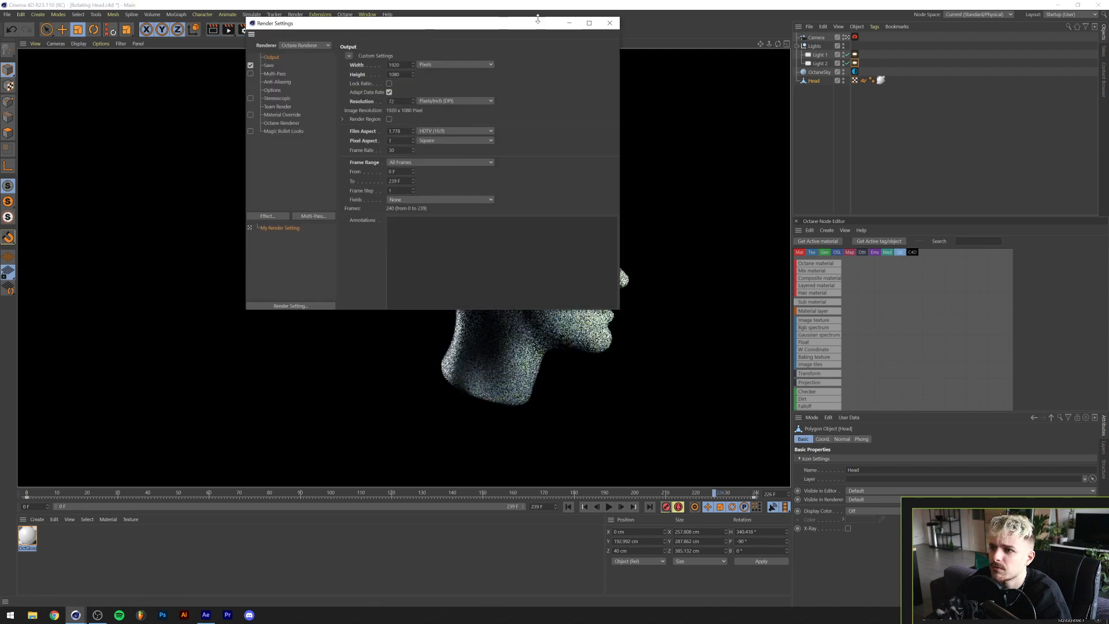
click(609, 23)
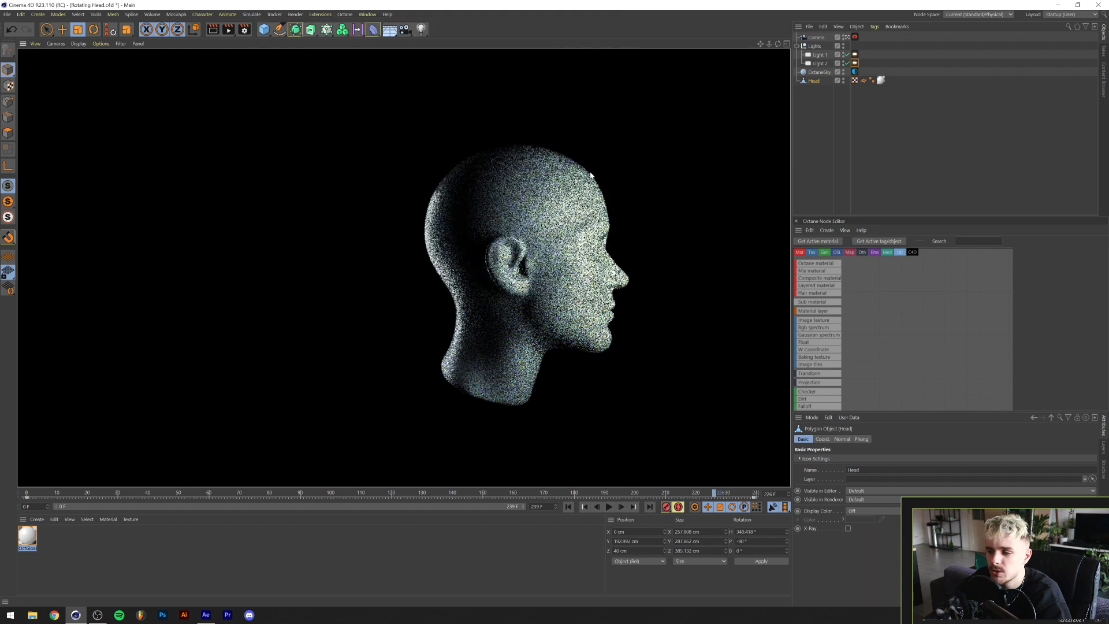
Leave the camera view and select Light 1 to examine how the two area lights are placed around the head.
click(820, 55)
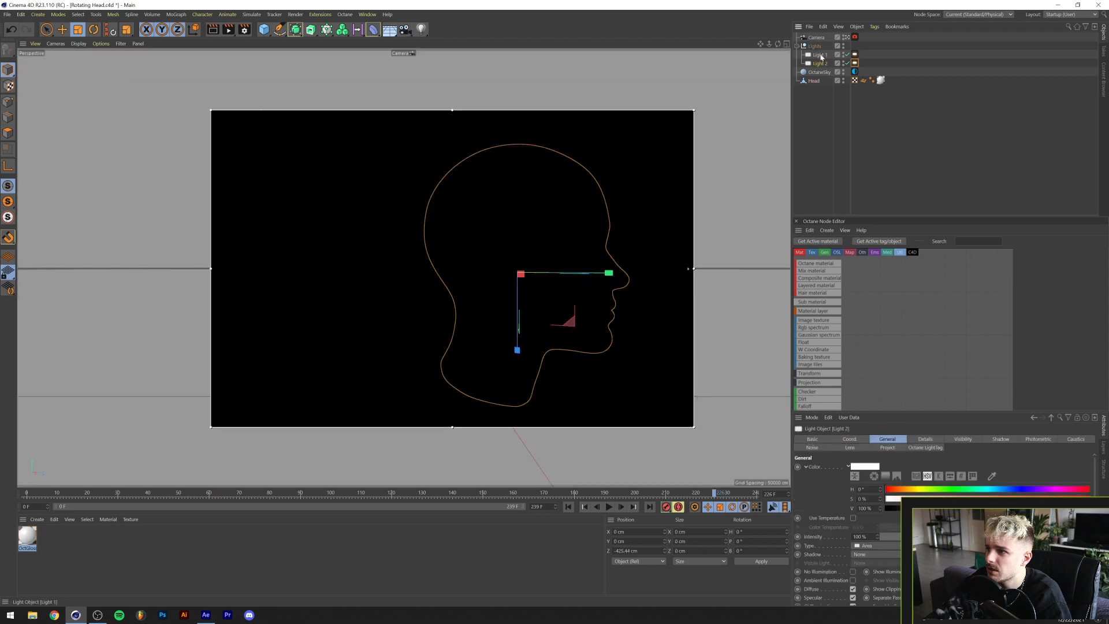
click(846, 37)
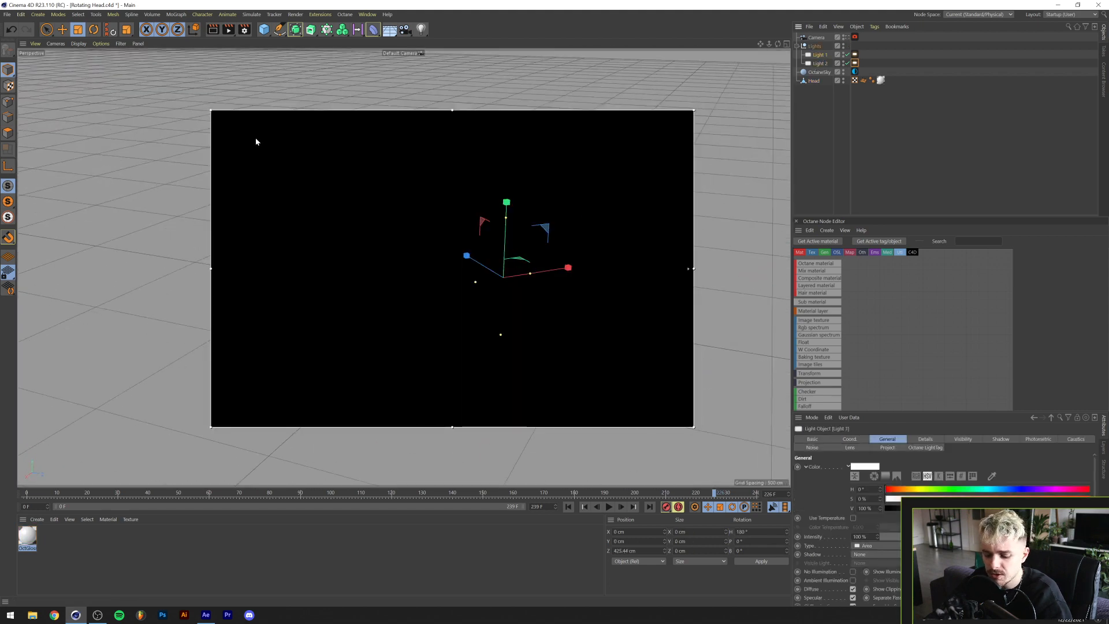
drag(445, 230, 399, 214)
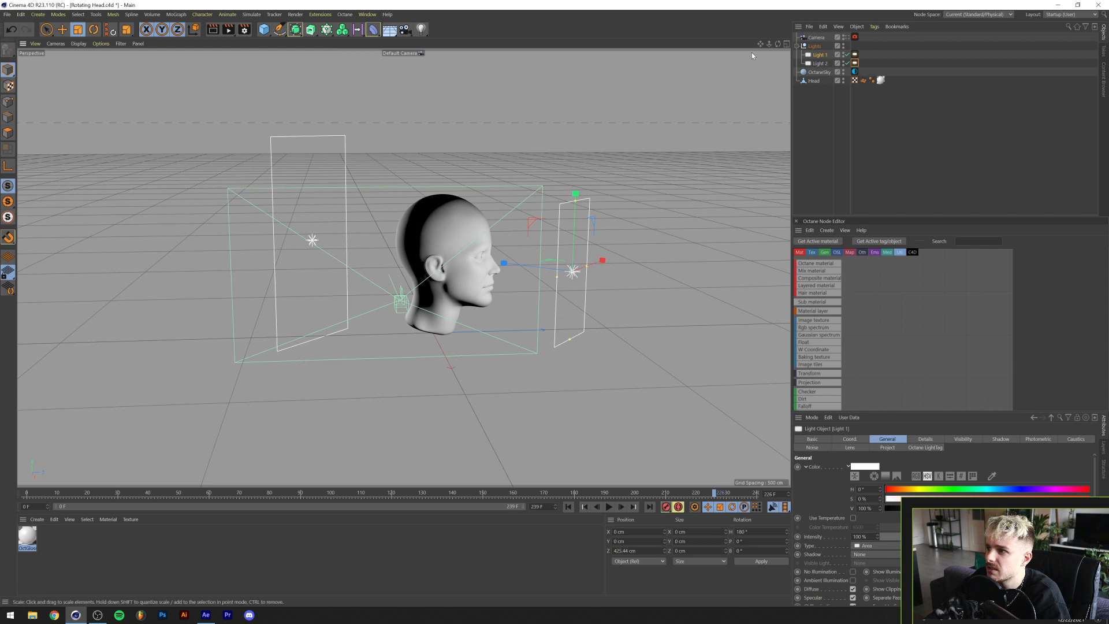
Close the Octane Node Editor and show the coordinates of the Camera object in an enlarged attributes area.
click(817, 38)
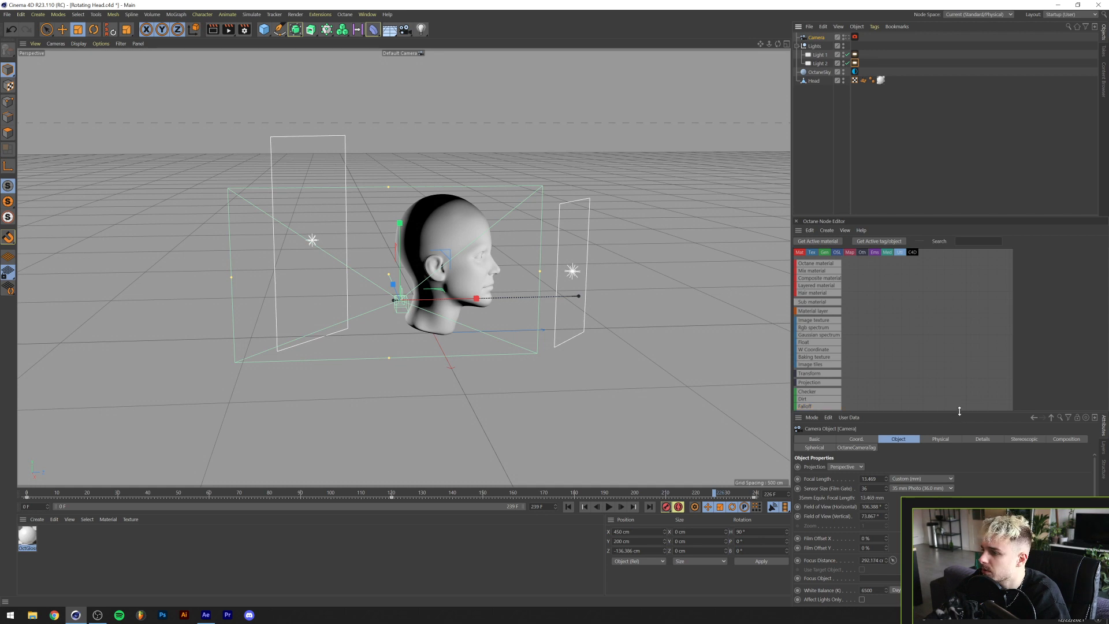
drag(960, 411, 922, 278)
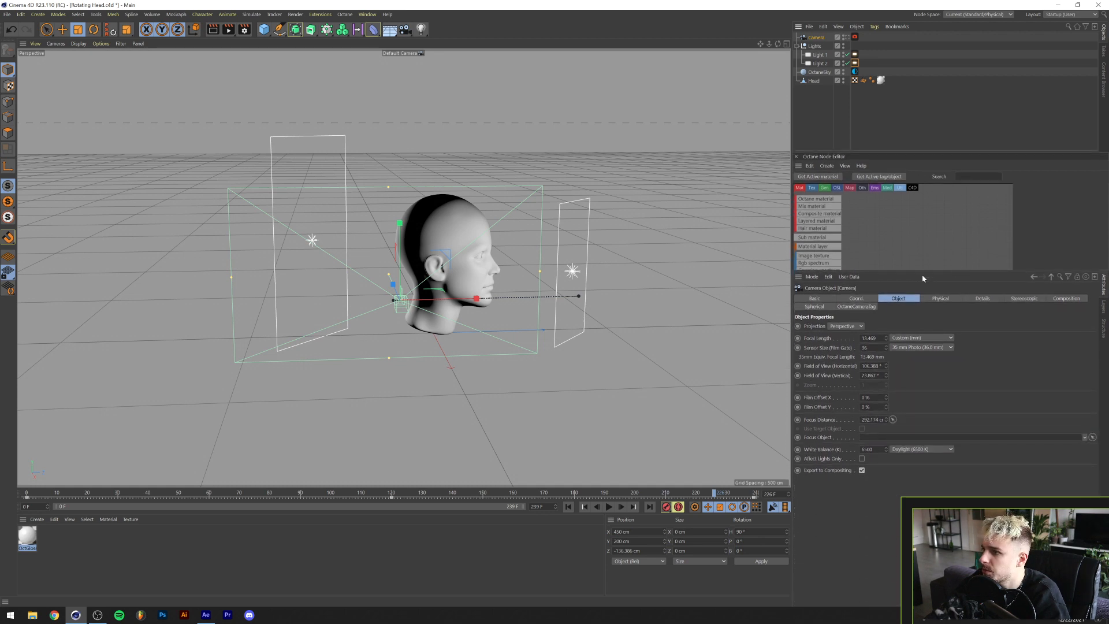
click(796, 156)
drag(904, 315, 911, 238)
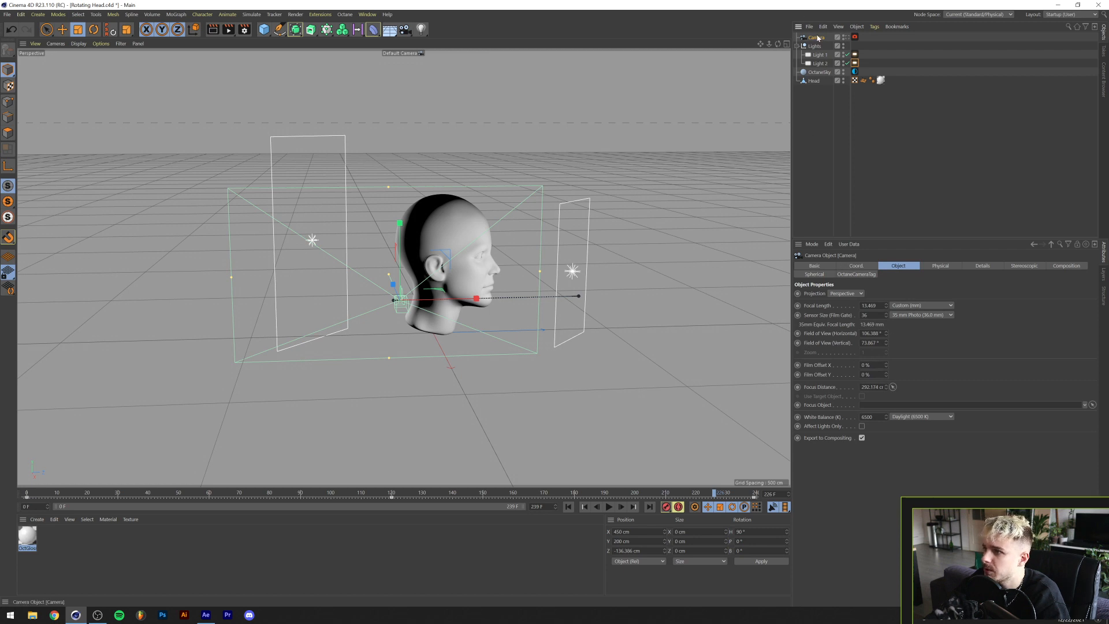
click(859, 269)
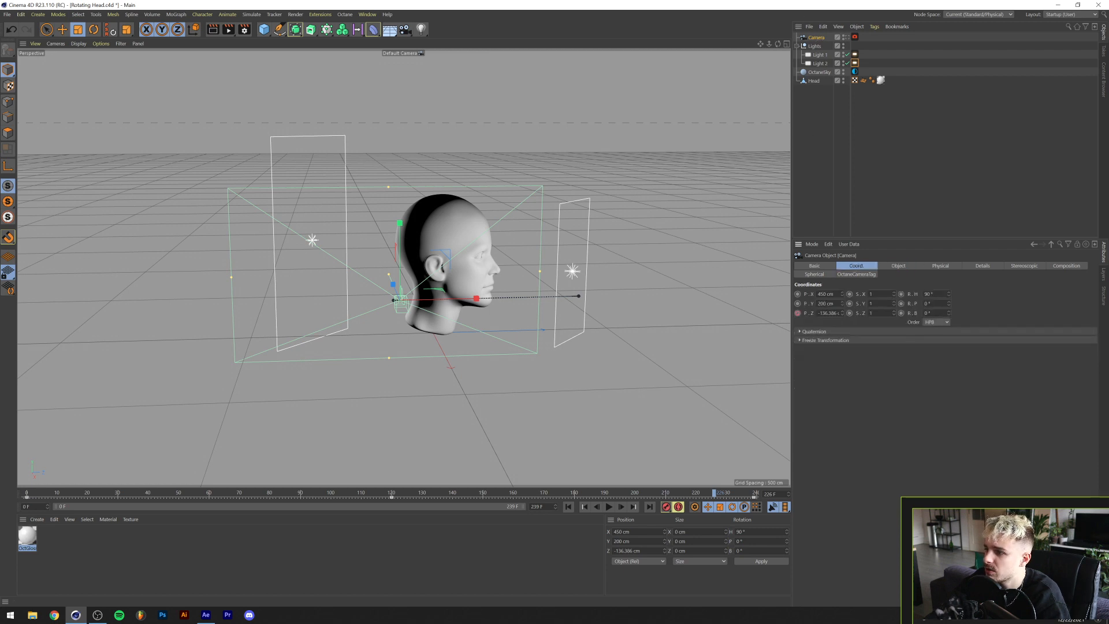
Play the animation to examine the camera's keyframed Z position, and return to the first frame.
click(609, 506)
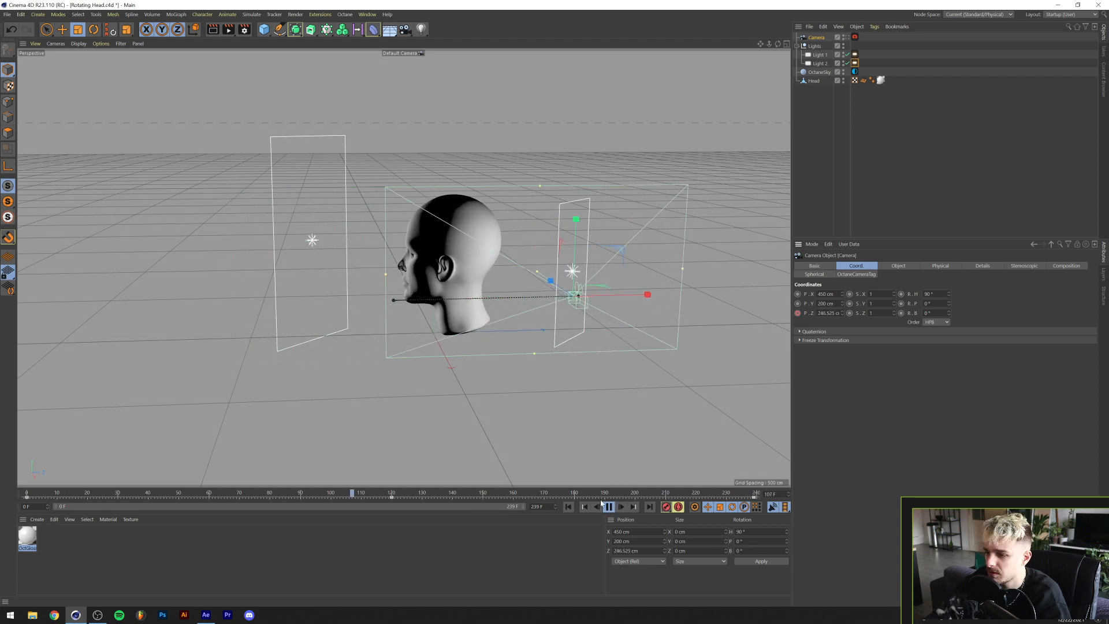
click(609, 507)
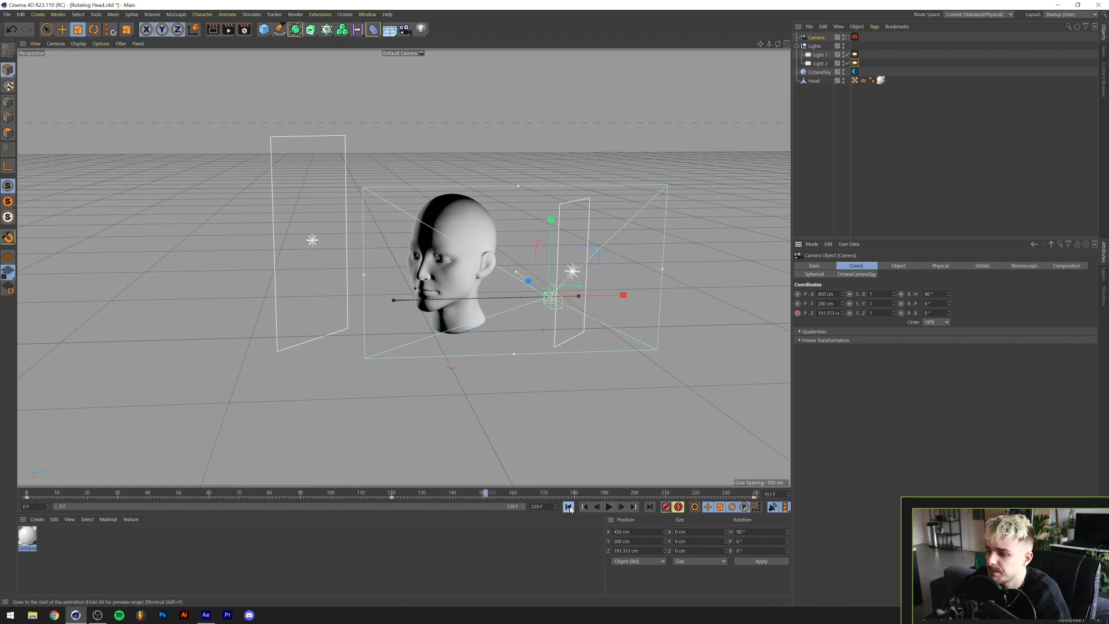
click(568, 507)
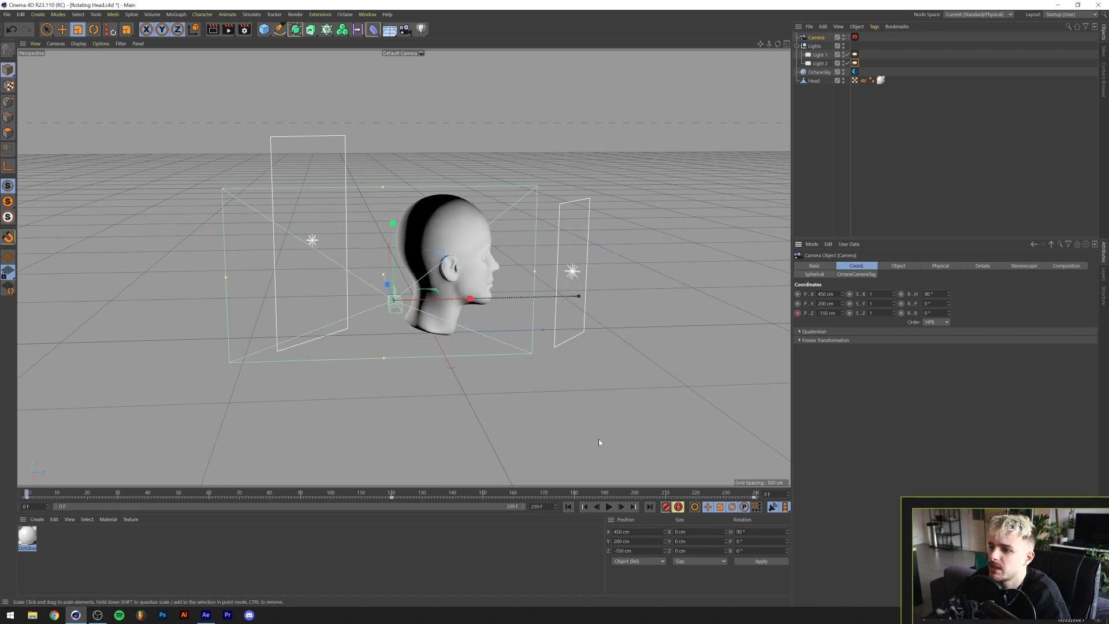
Inspect the head's glossy material in the Material Editor.
click(881, 81)
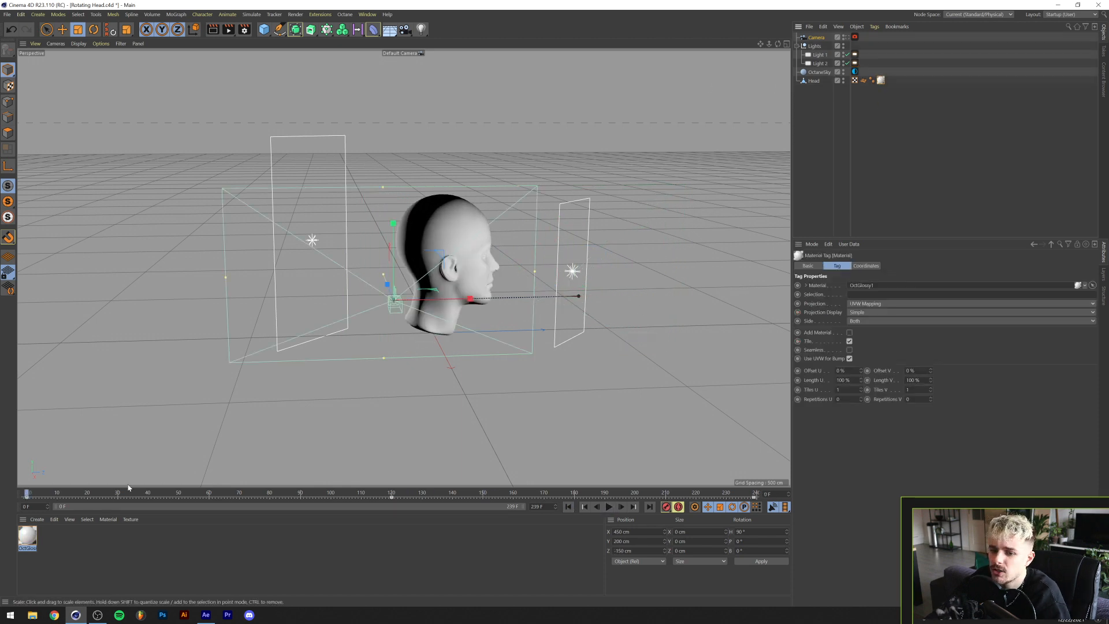
double_click(28, 537)
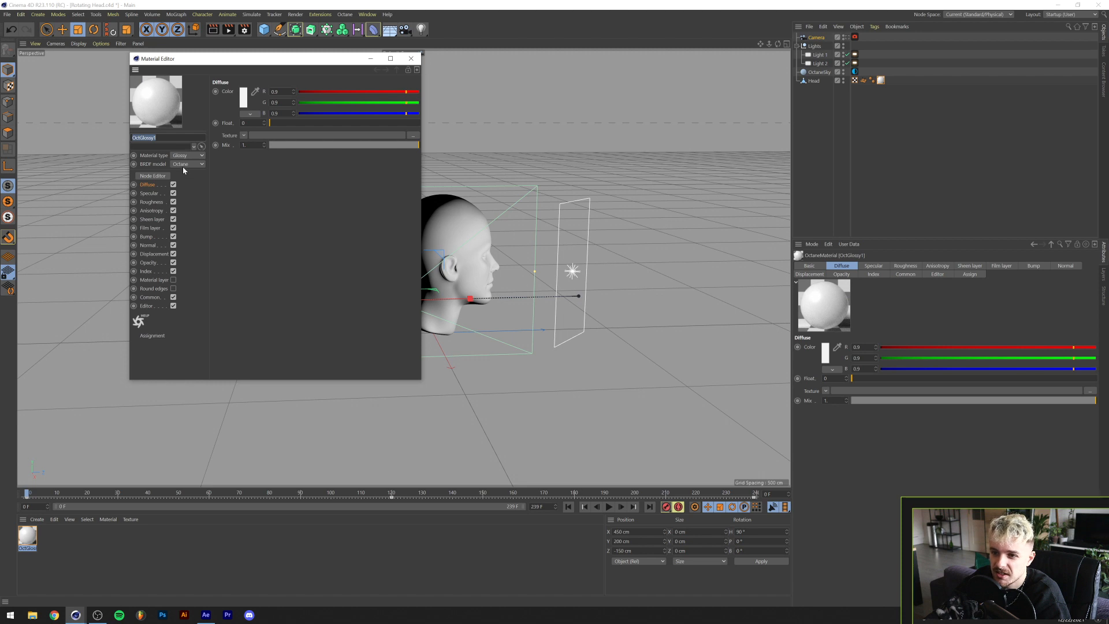
click(410, 58)
Switch the renderer from Octane Renderer to Standard and preview the head with it.
click(245, 30)
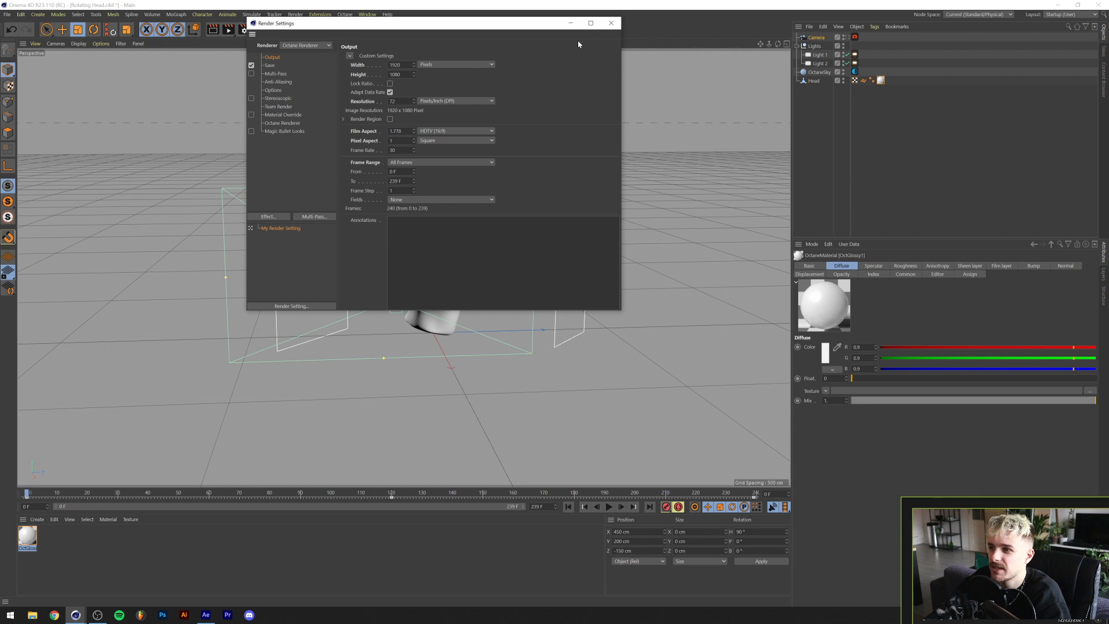
click(307, 45)
click(298, 51)
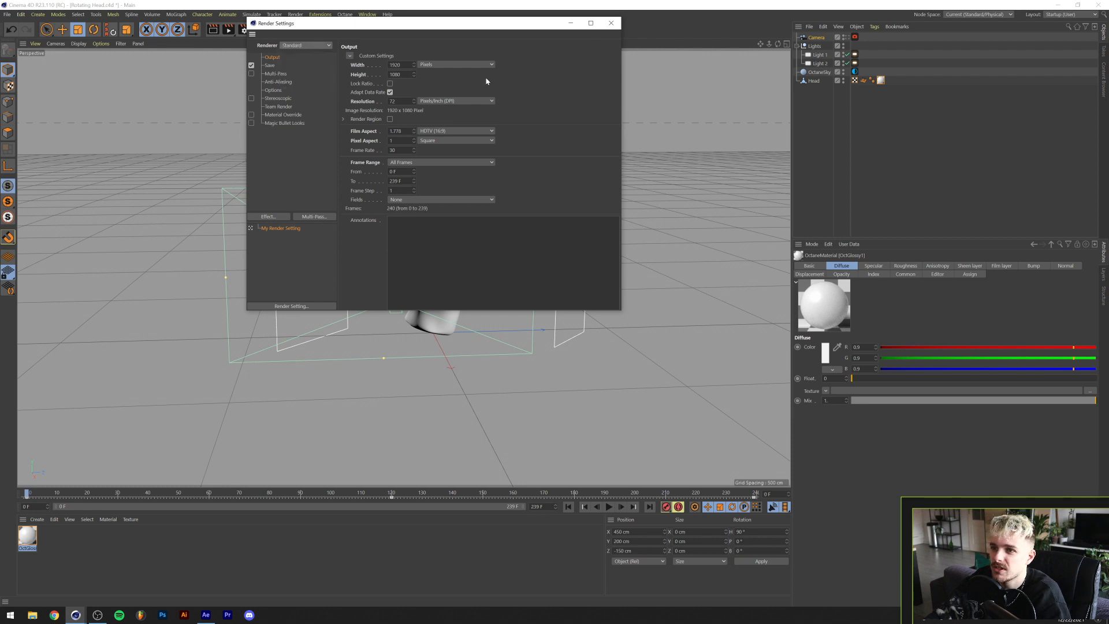
click(611, 23)
key(ctrl+r)
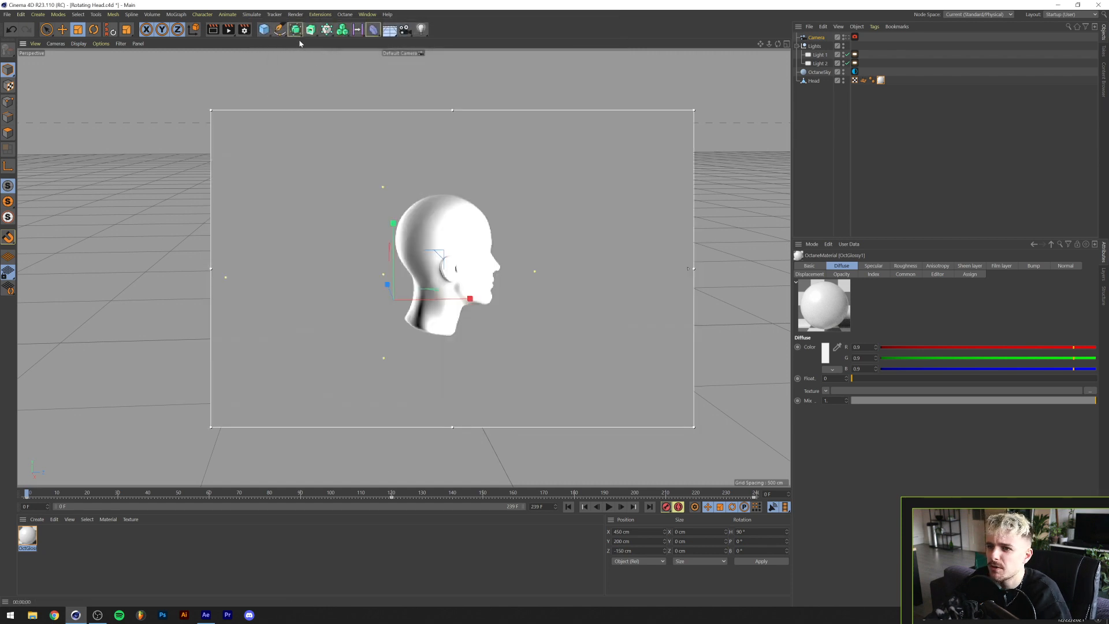
click(245, 29)
click(611, 22)
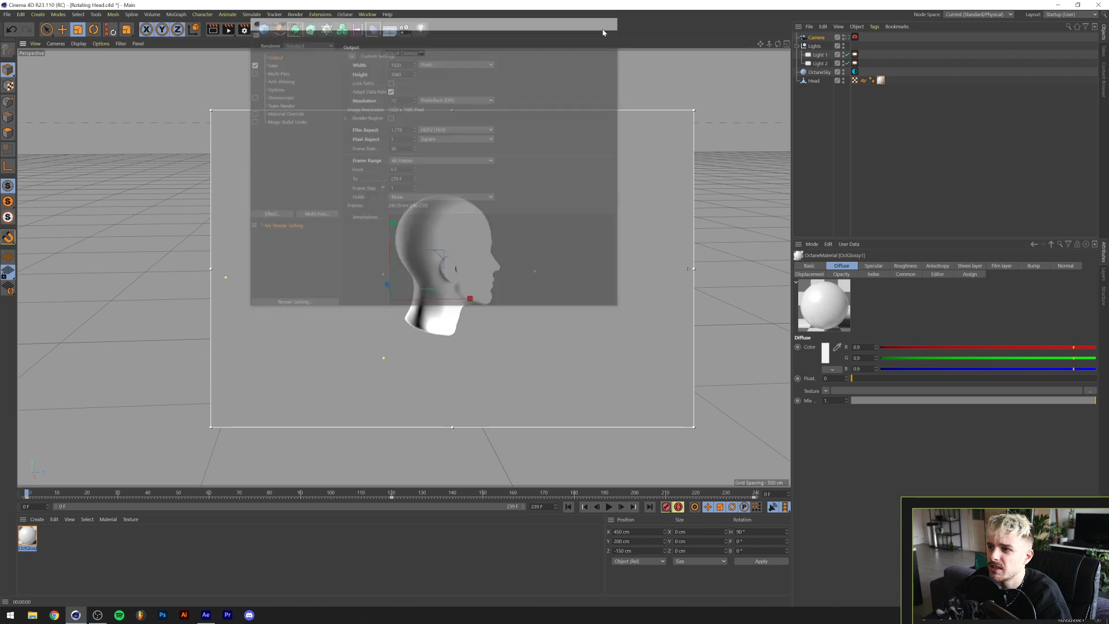
In After Effects, hide the Glow + Signal and Echo layers, disable the head sequence's effects, and preview the raw render.
click(32, 615)
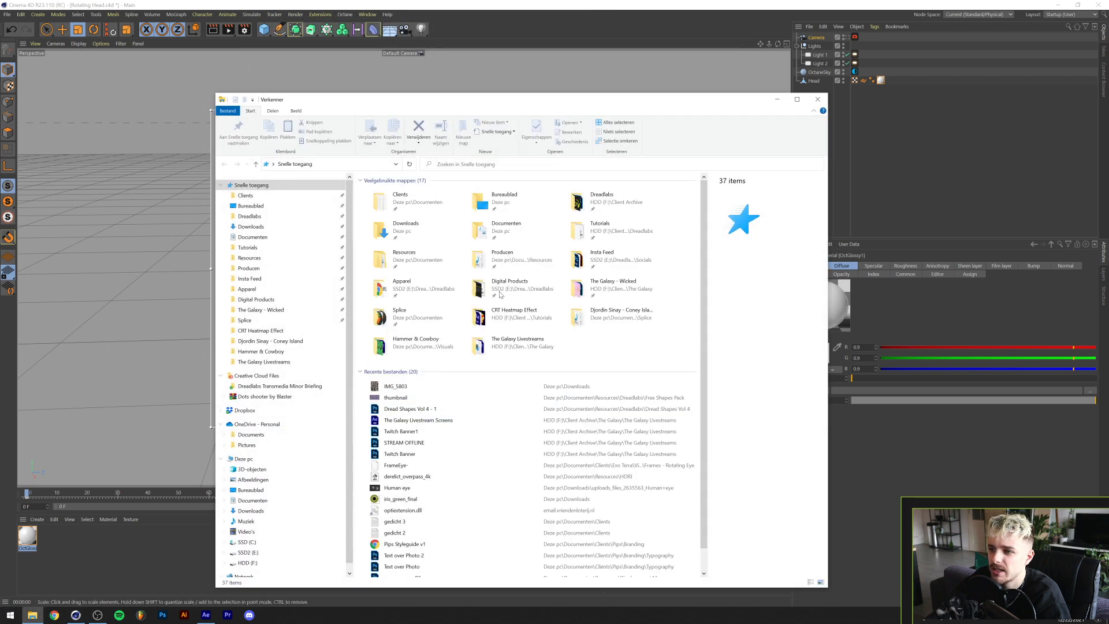
click(206, 615)
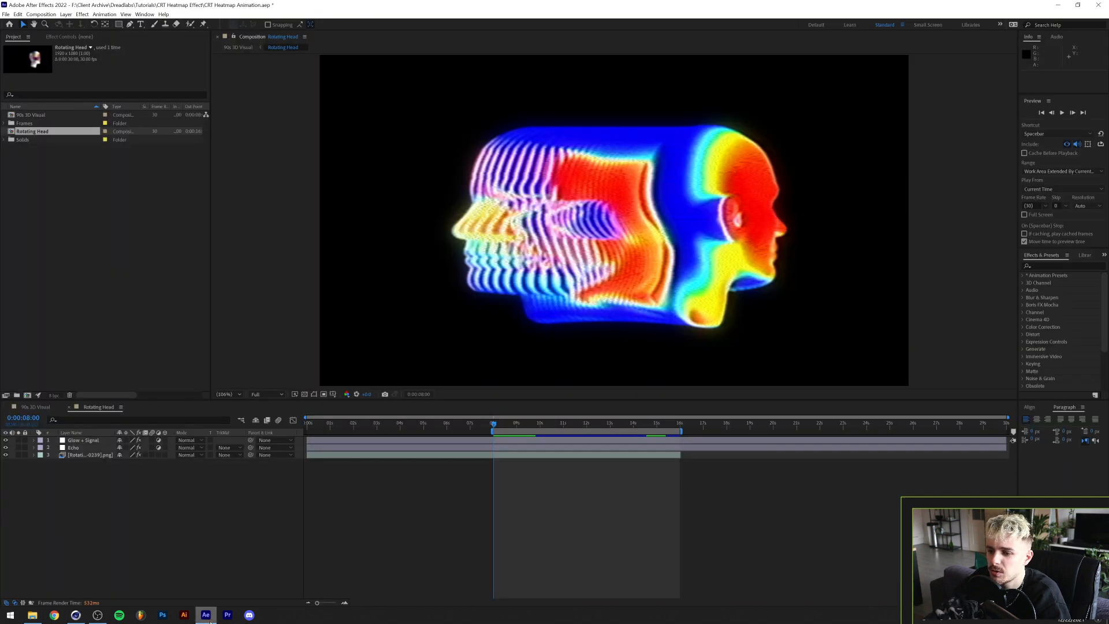
click(12, 230)
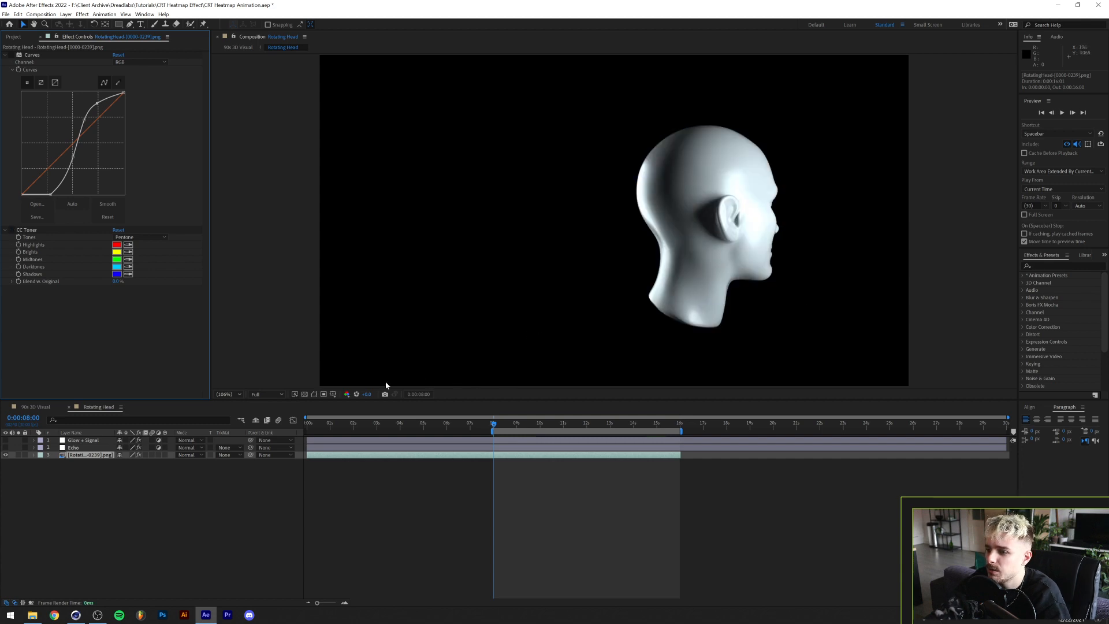
key(space)
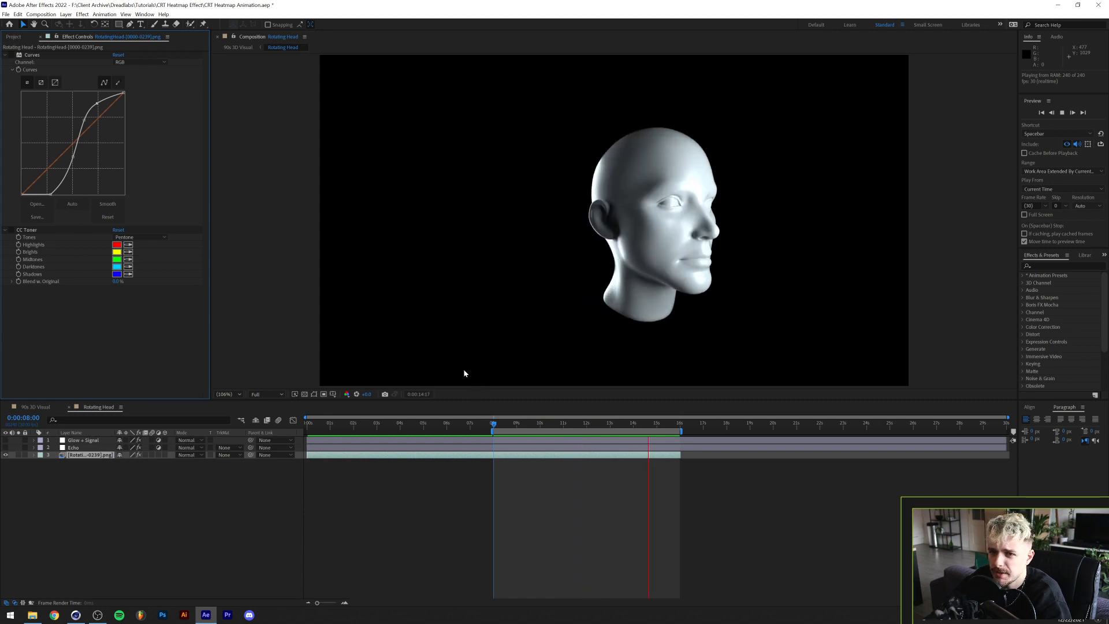
In File Explorer, examine the PNG sequence in the Rotating Head Frames folder, view RotatingHead-0239, and return to After Effects.
key(space)
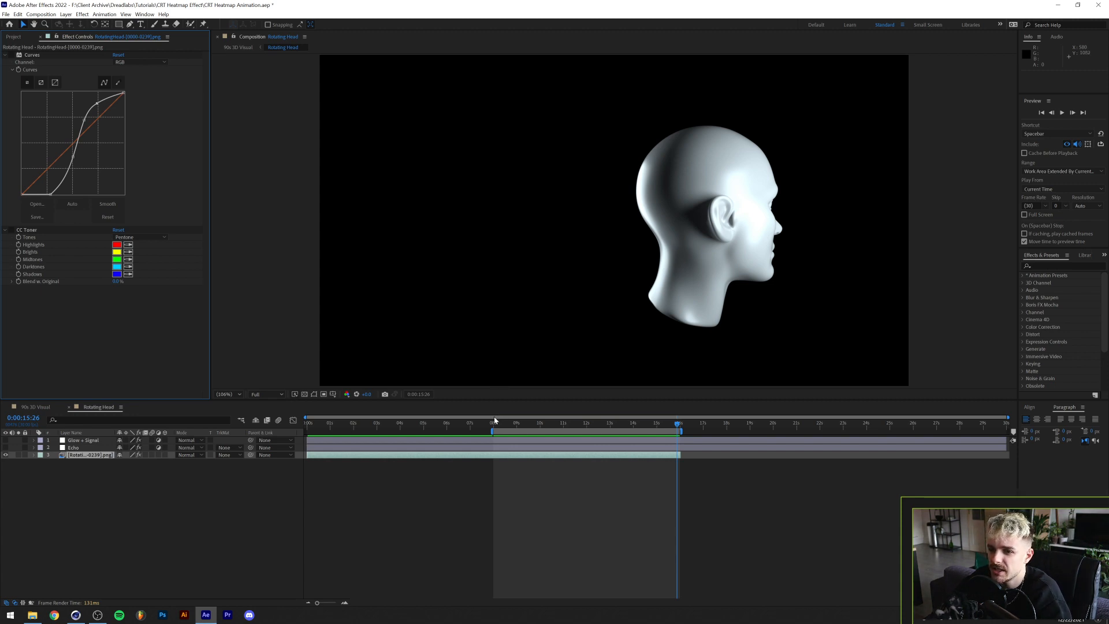
click(93, 456)
key(F3)
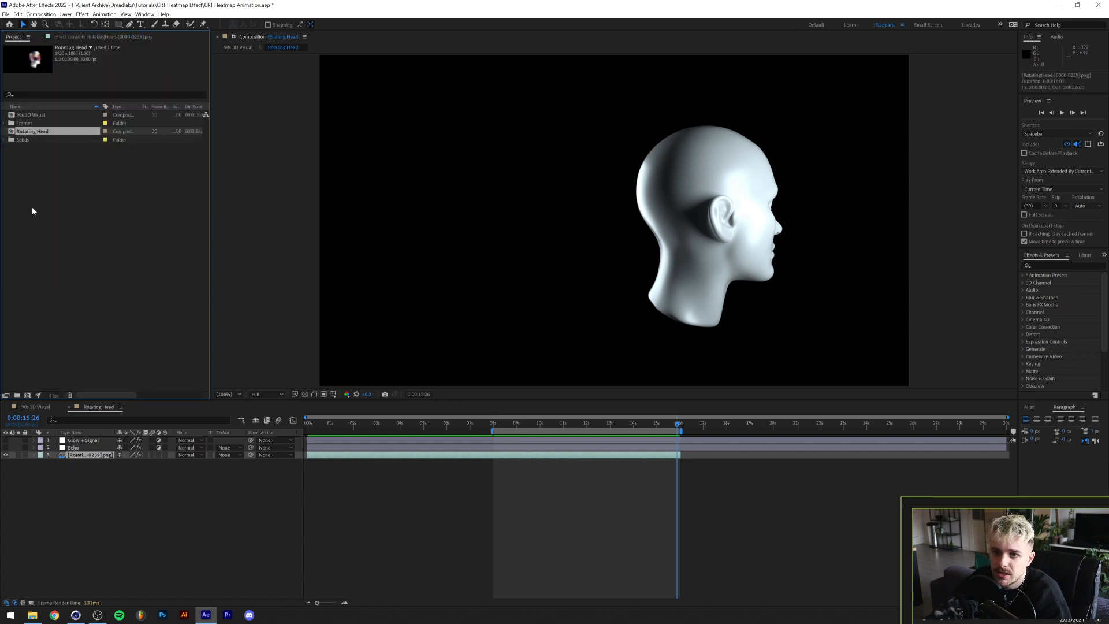
click(32, 615)
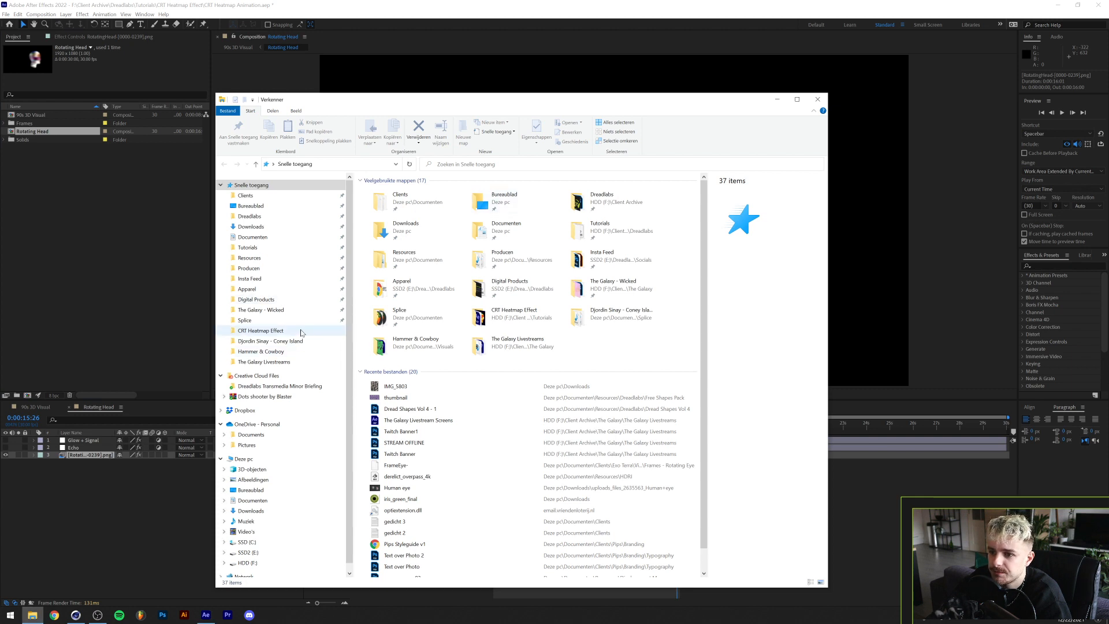
double_click(407, 220)
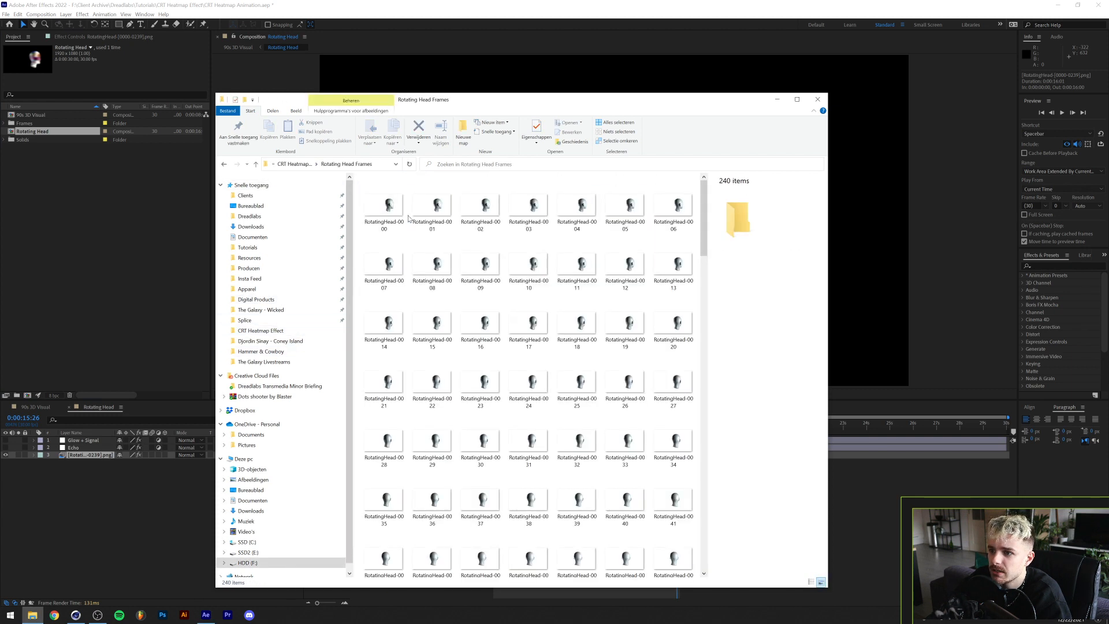
click(393, 203)
scroll(438, 289, down, 10)
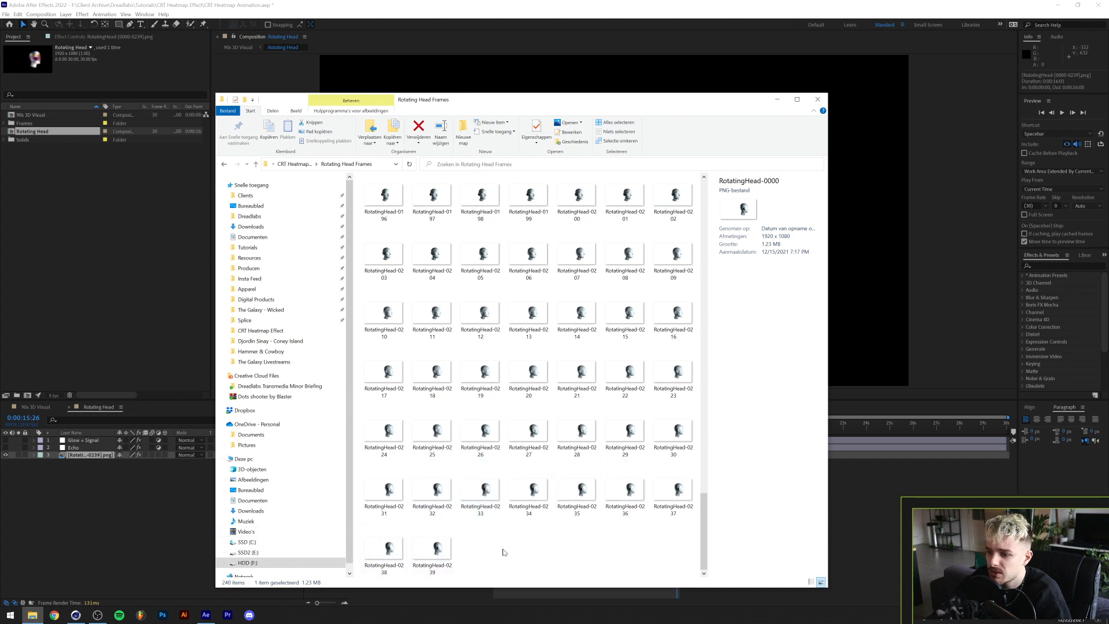
double_click(437, 547)
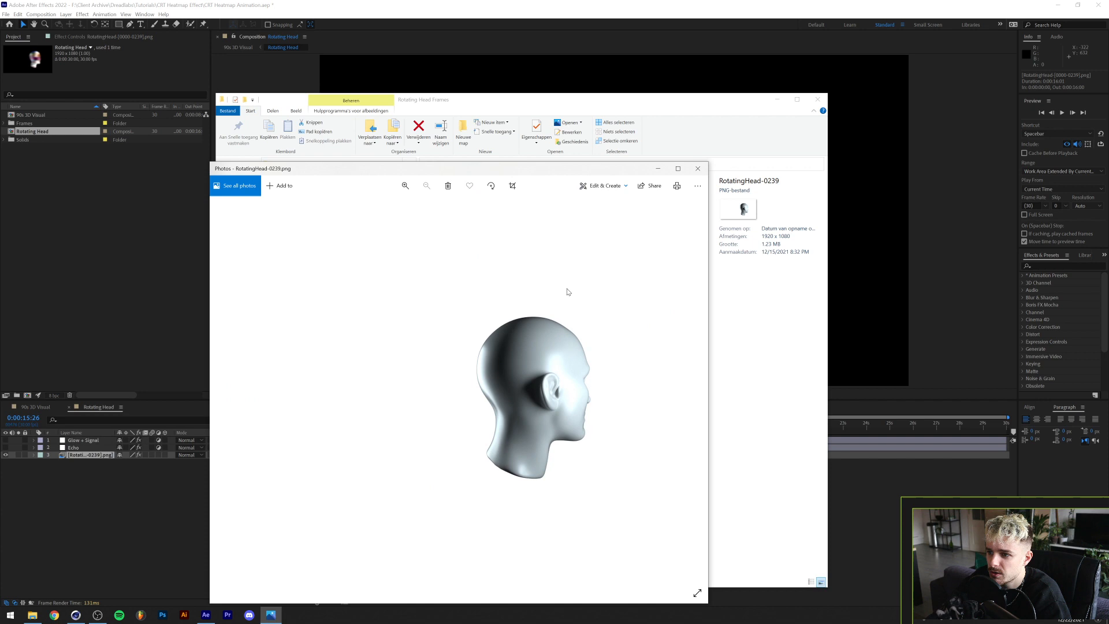
click(698, 168)
click(184, 500)
click(44, 221)
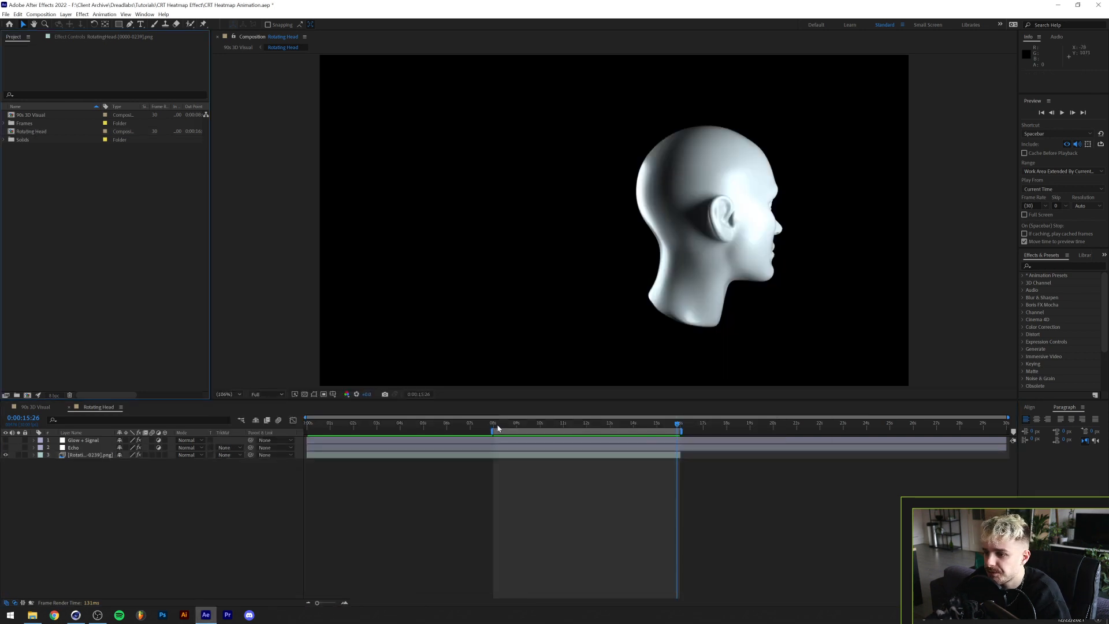
Enable the Curves and CC Toner effects on the head sequence layer and preview the colored rotation.
key(space)
key(ctrl+z)
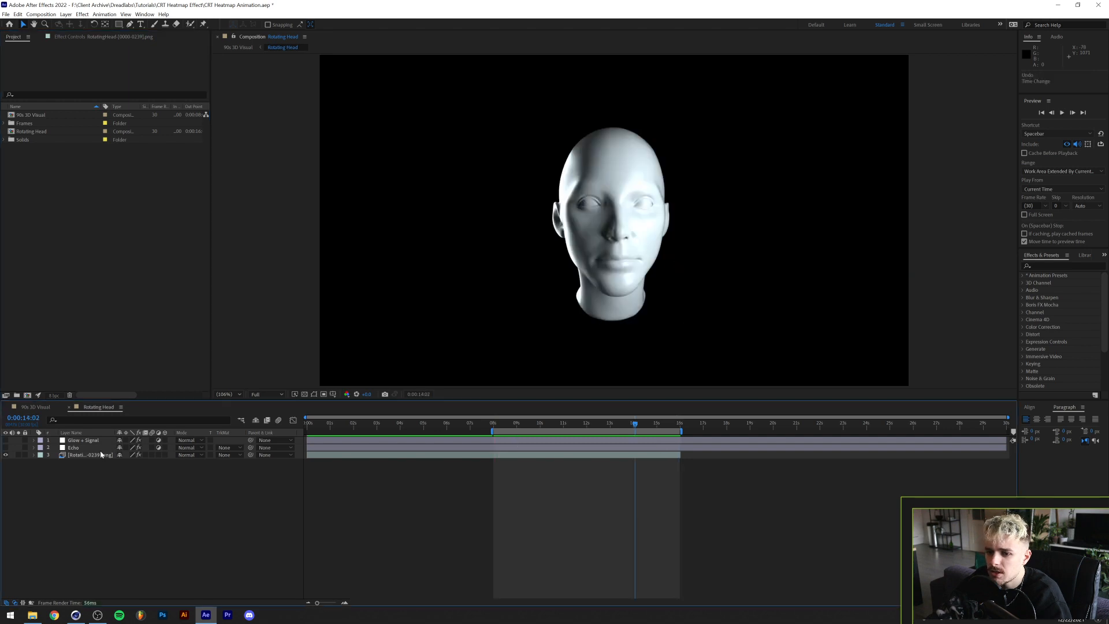
click(101, 455)
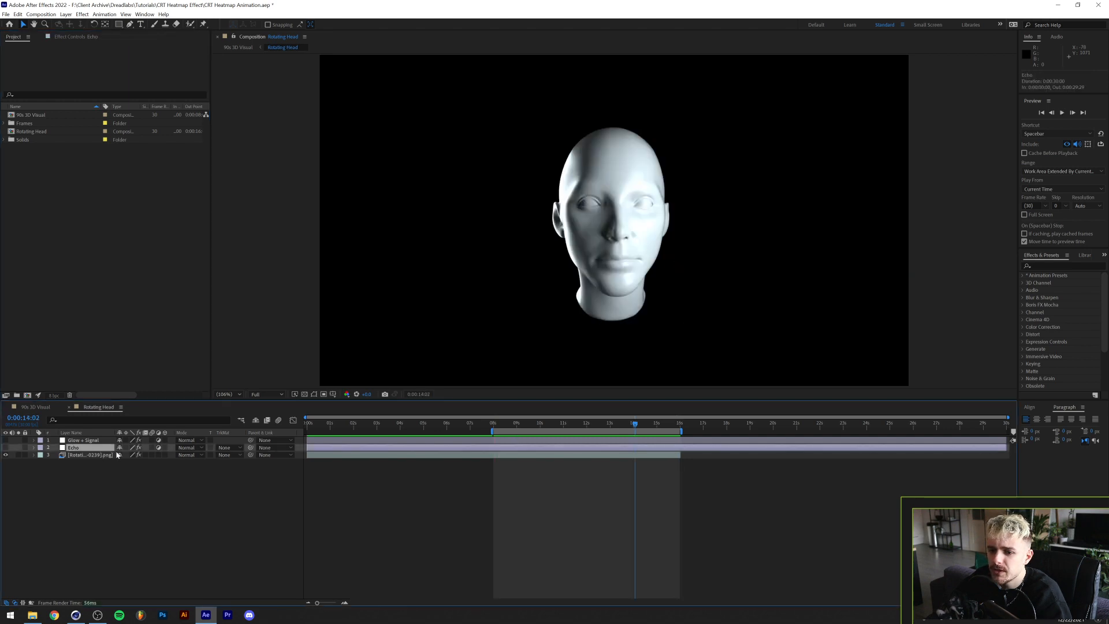
click(69, 36)
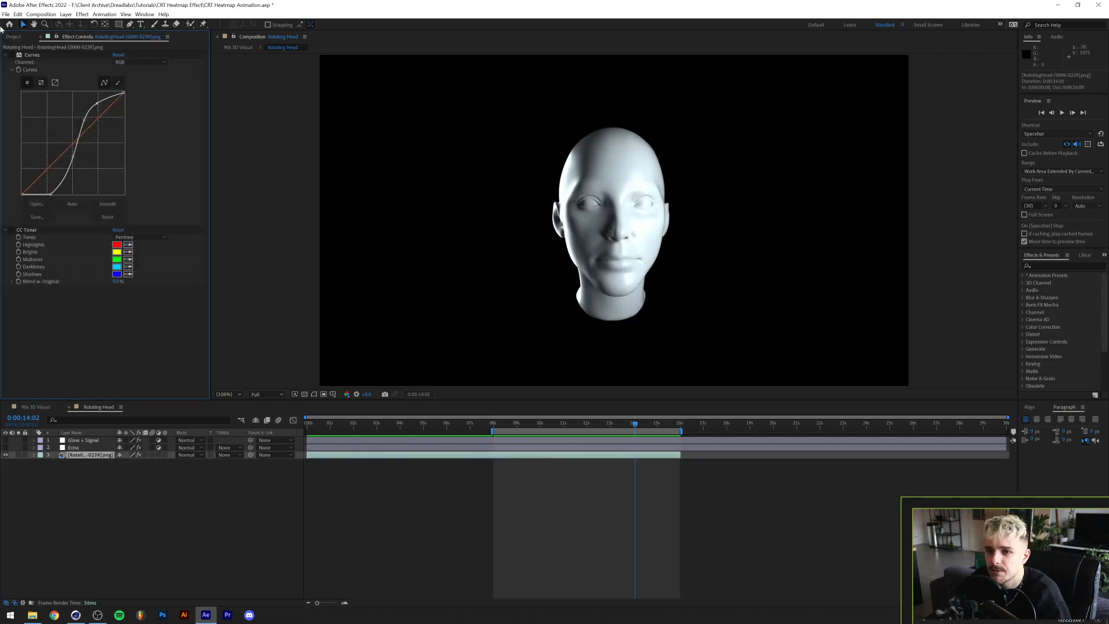
click(11, 55)
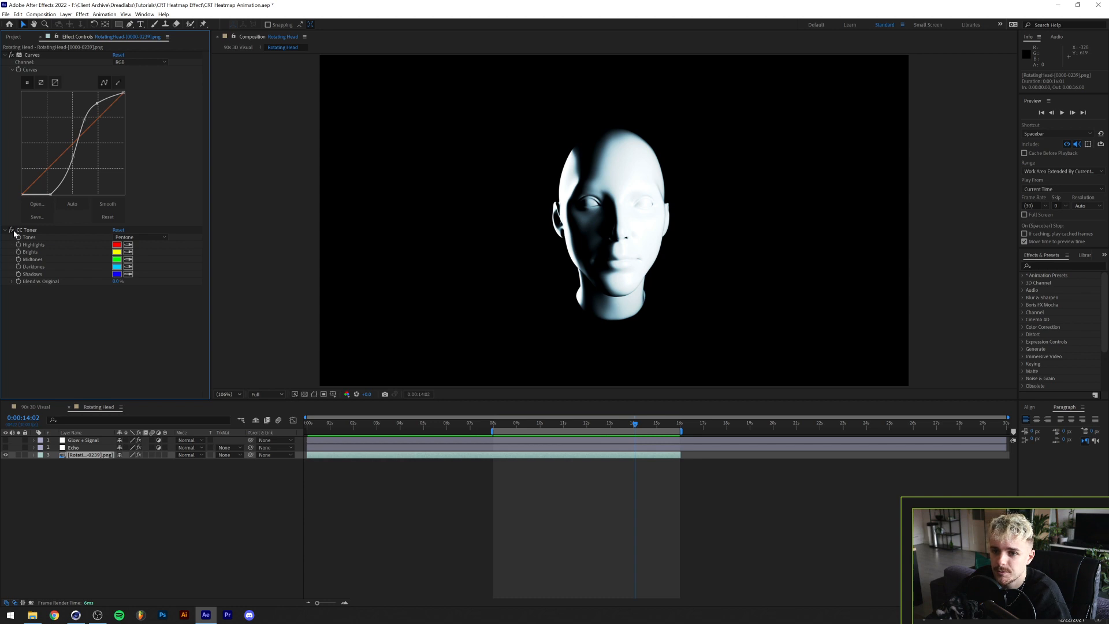
click(12, 231)
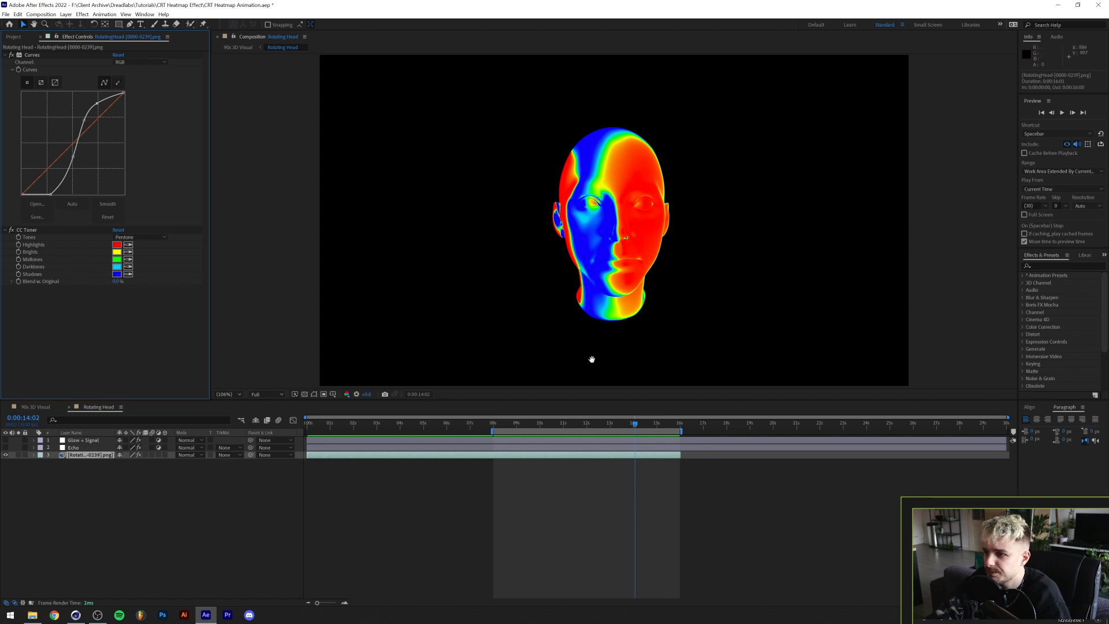
key(space)
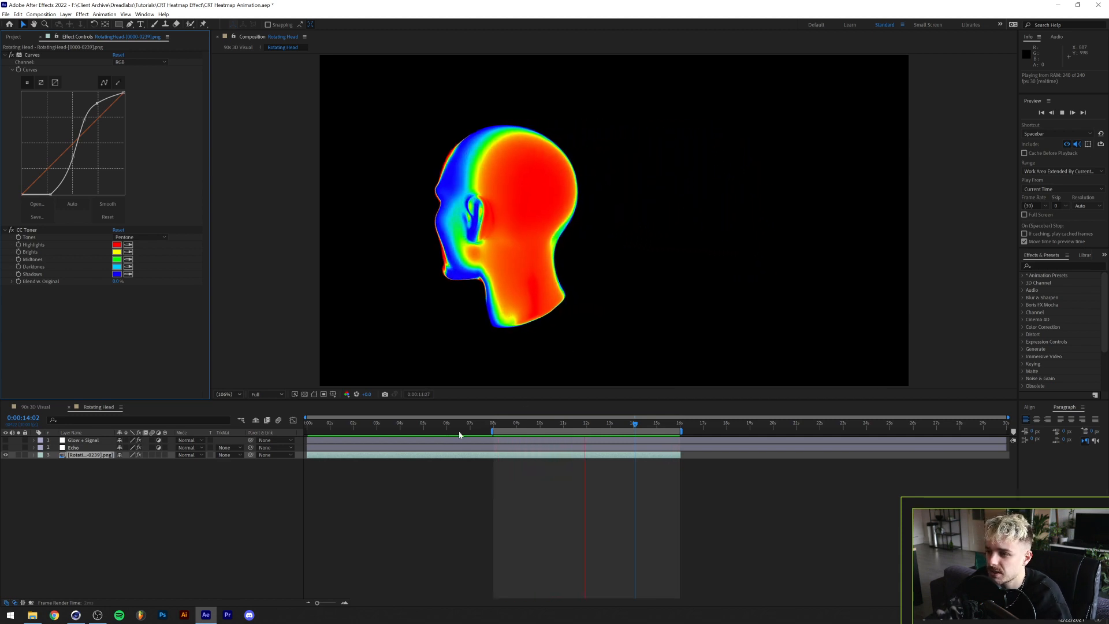
key(space)
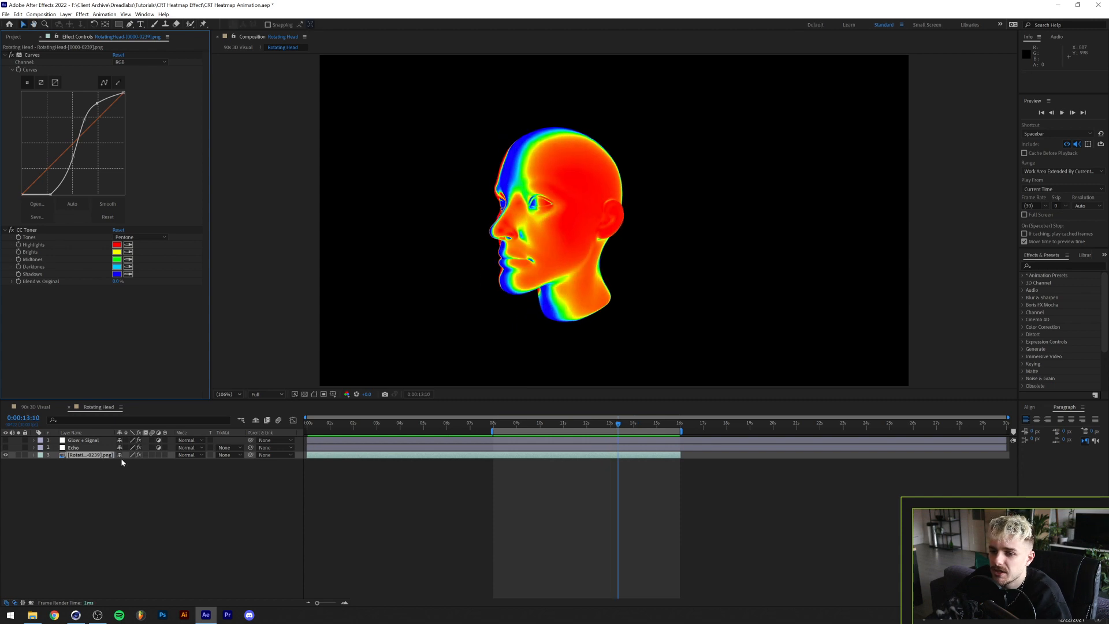
Show the Echo layer, disable its Gaussian Blur, and switch its Echo effect off and on to compare the trail.
click(5, 449)
click(71, 448)
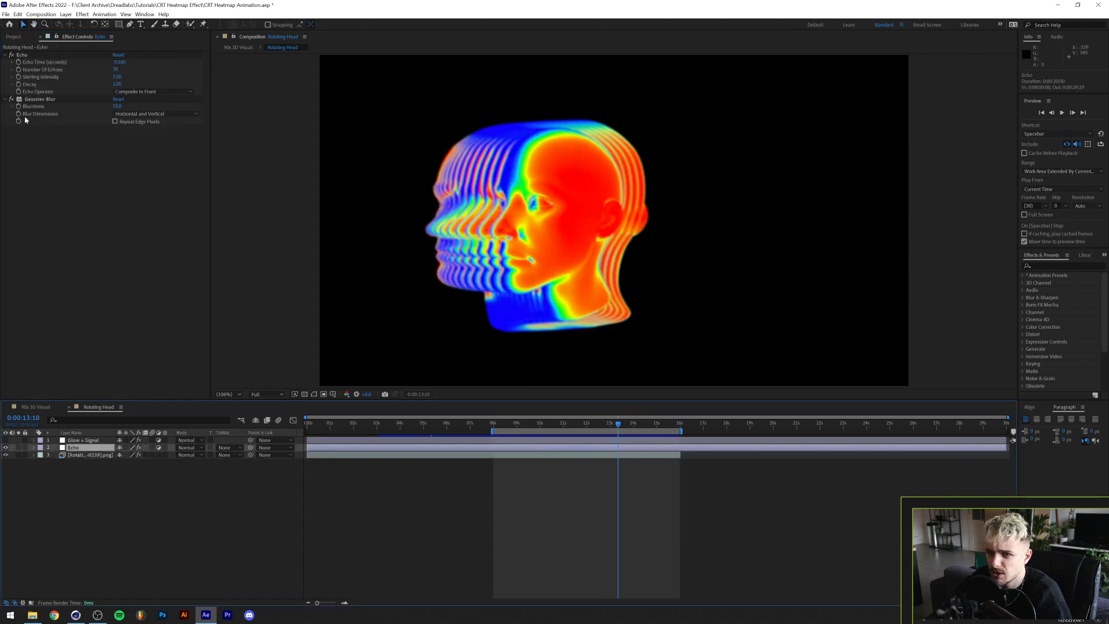
click(11, 98)
click(11, 54)
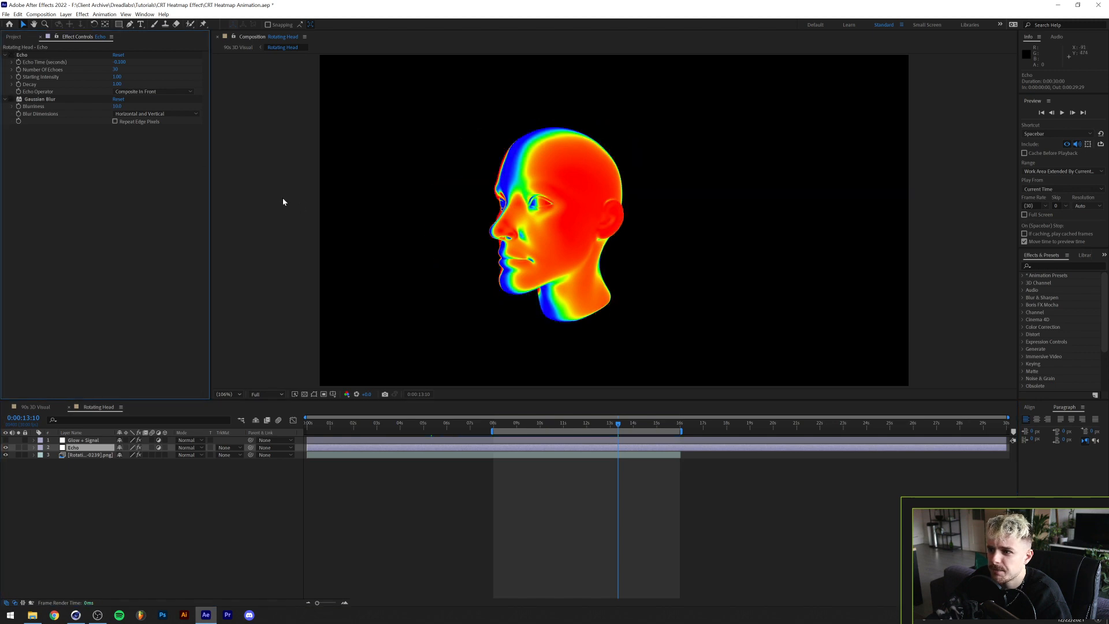
click(11, 54)
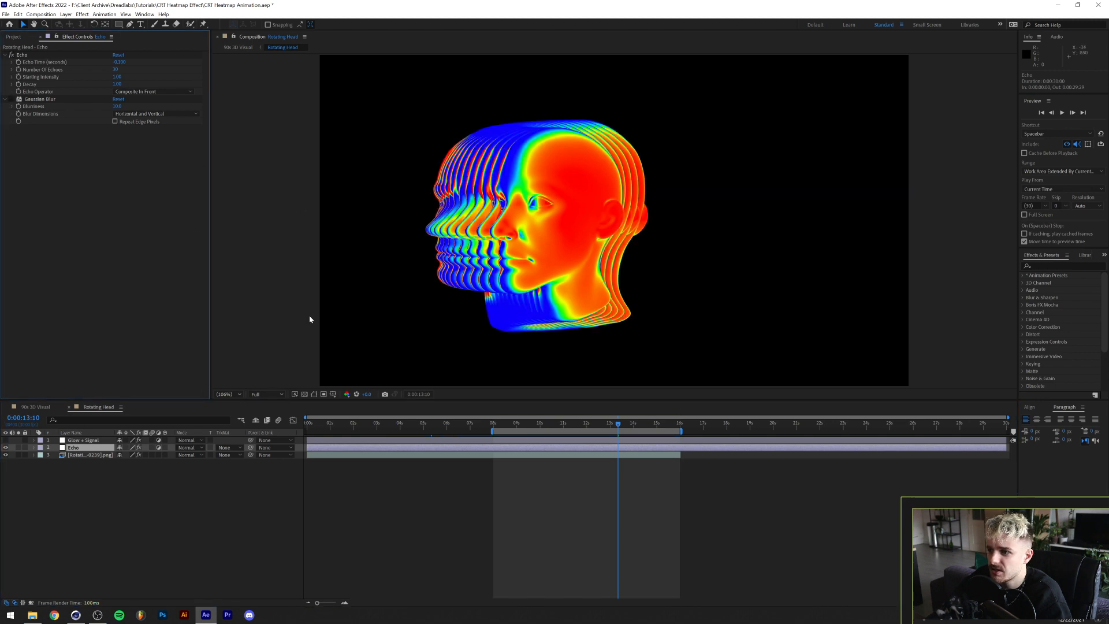
Search the effects library for "echo" and return to the Echo layer.
click(1057, 266)
text(ec)
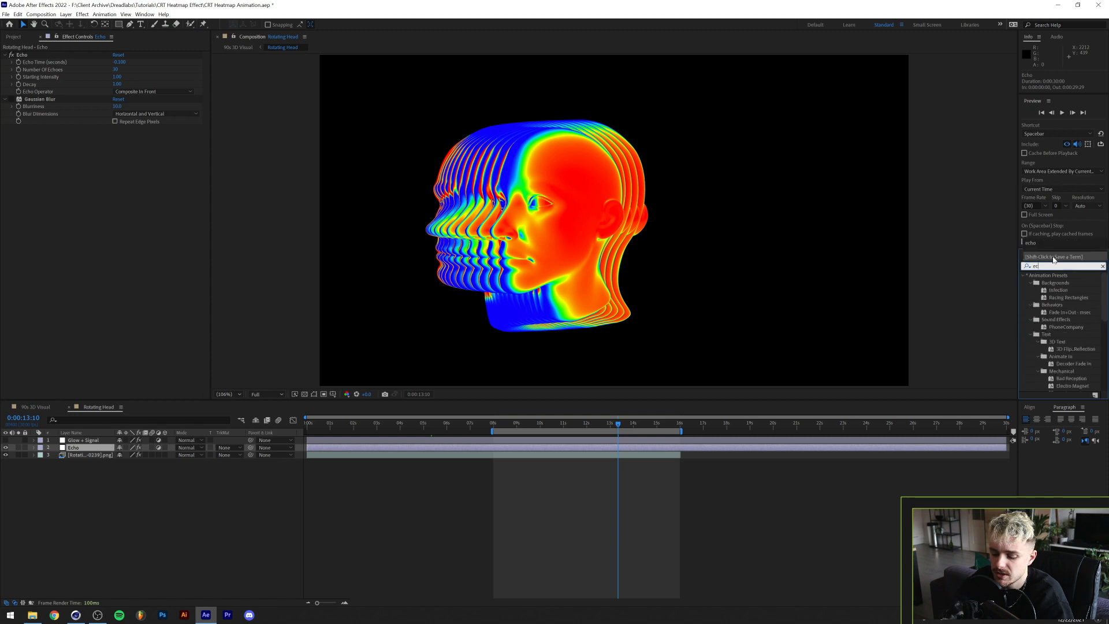
text(ho)
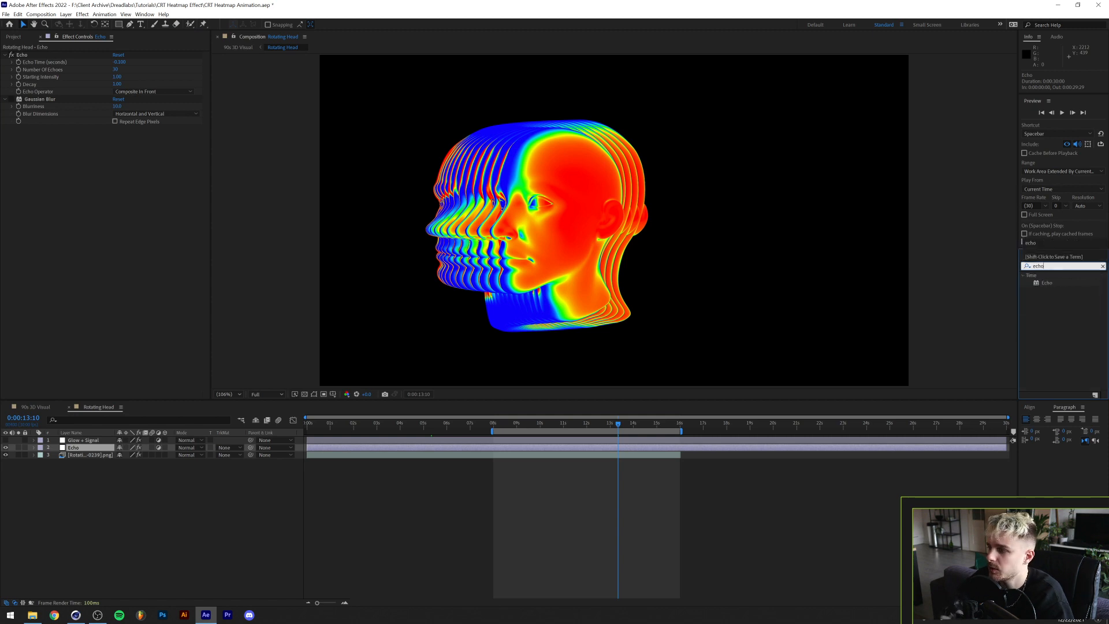
click(91, 450)
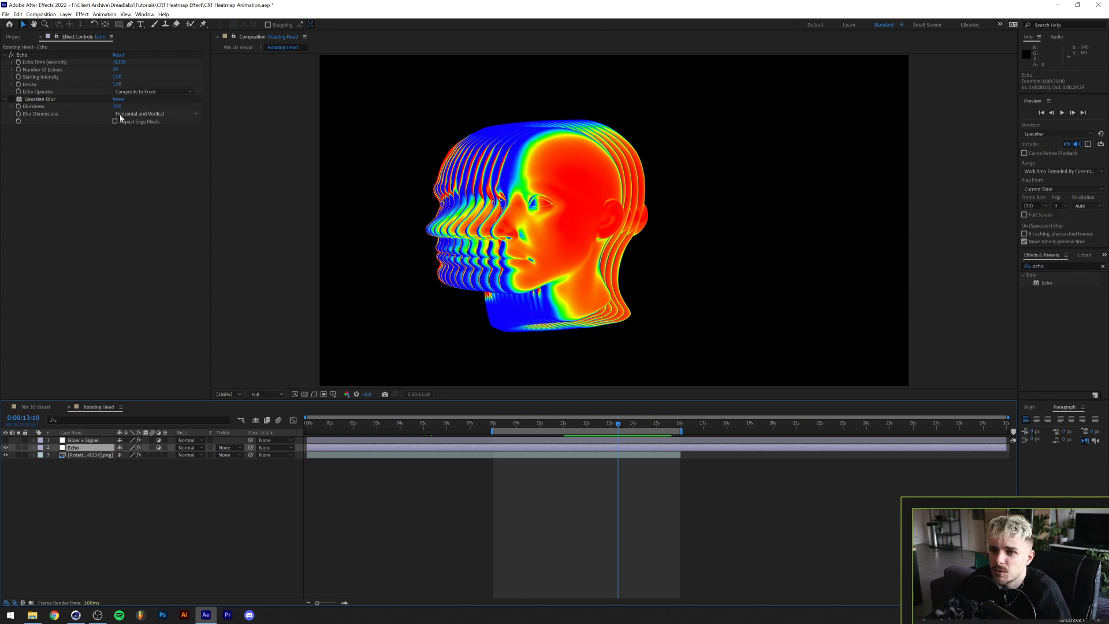
Try the Composite In Back echo operator on the Echo layer, and return it to Composite In Front.
click(147, 93)
click(144, 136)
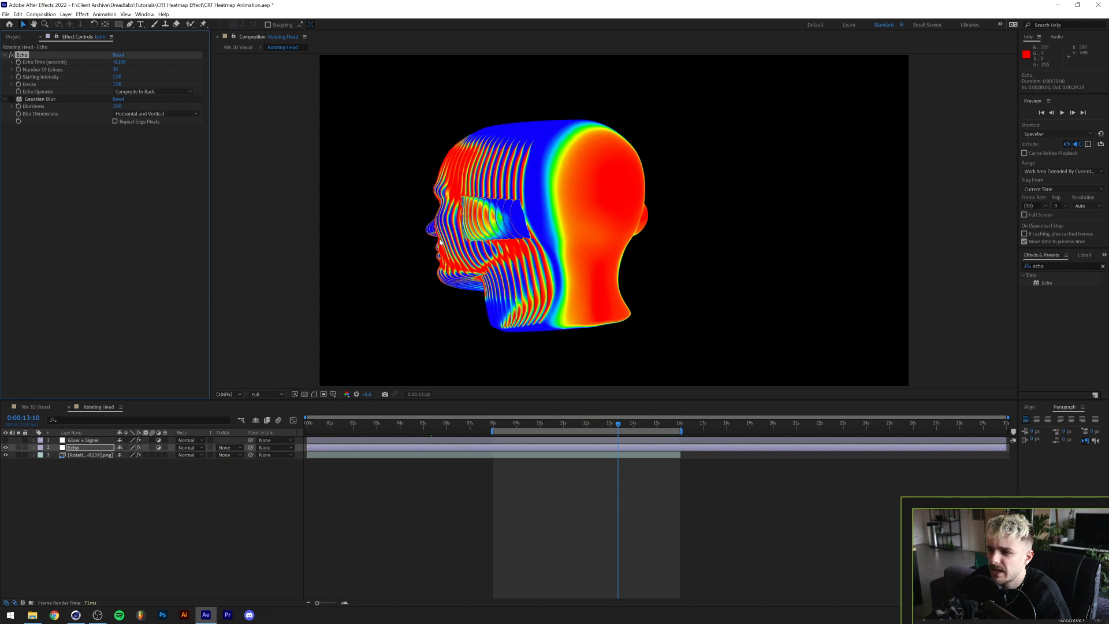
click(161, 93)
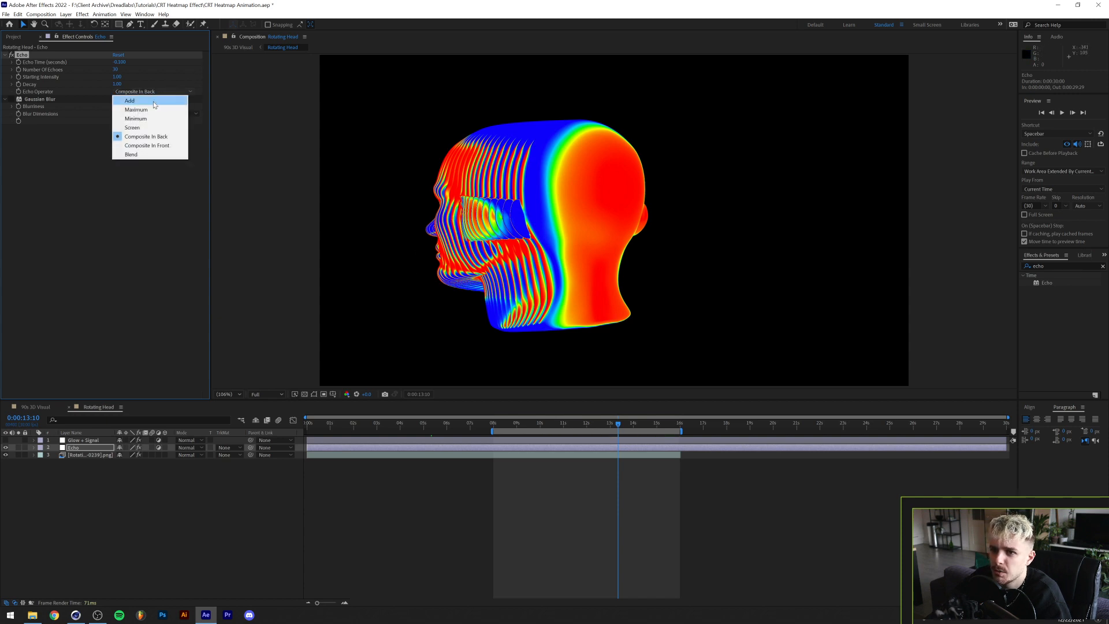
click(151, 148)
Try a Decay of 0.8 on the Echo effect, and restore it to 1.
click(117, 84)
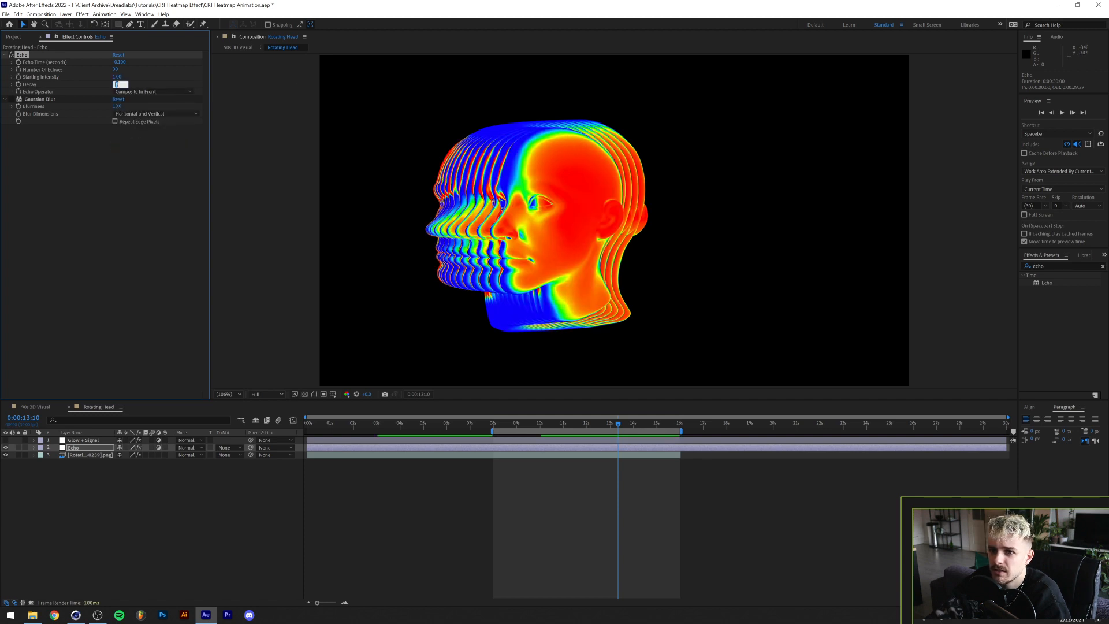
text(0.8)
key(Return)
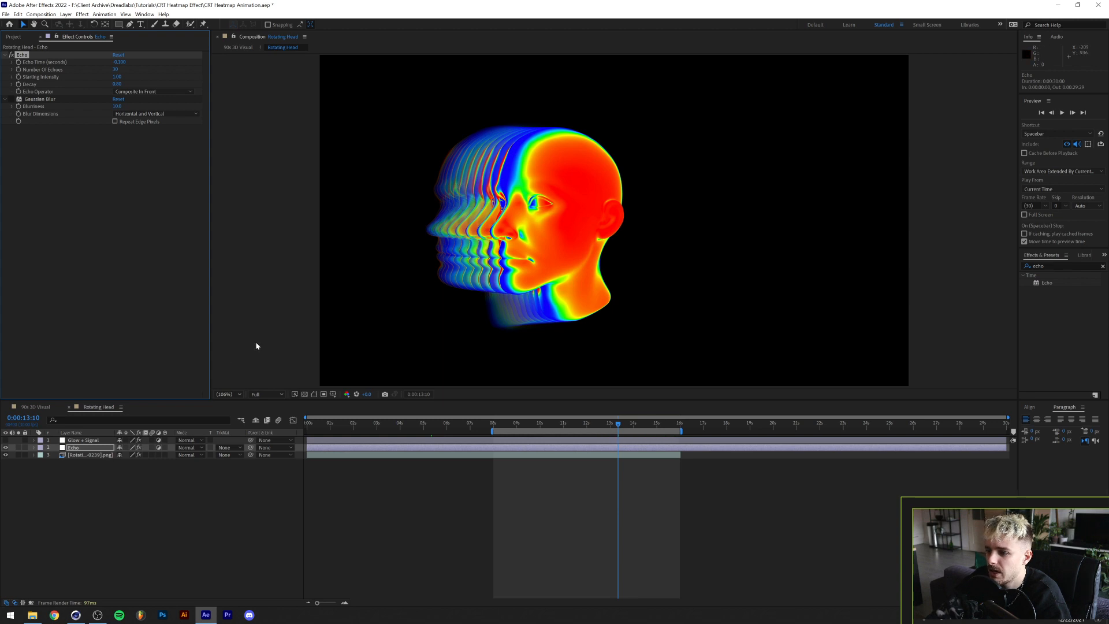
click(119, 84)
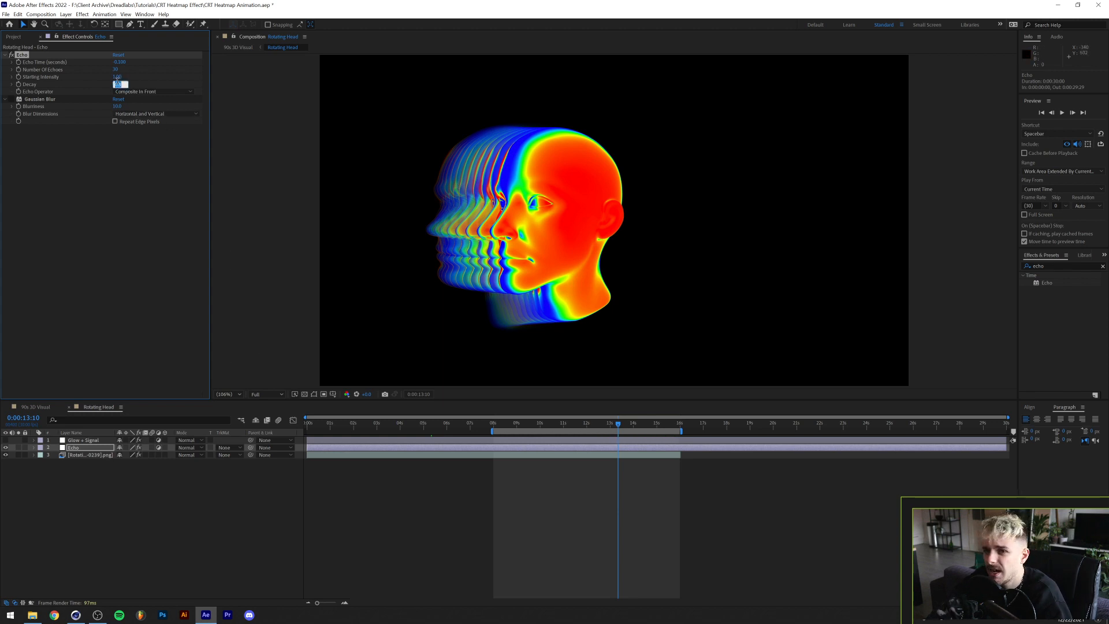
text(1)
key(Return)
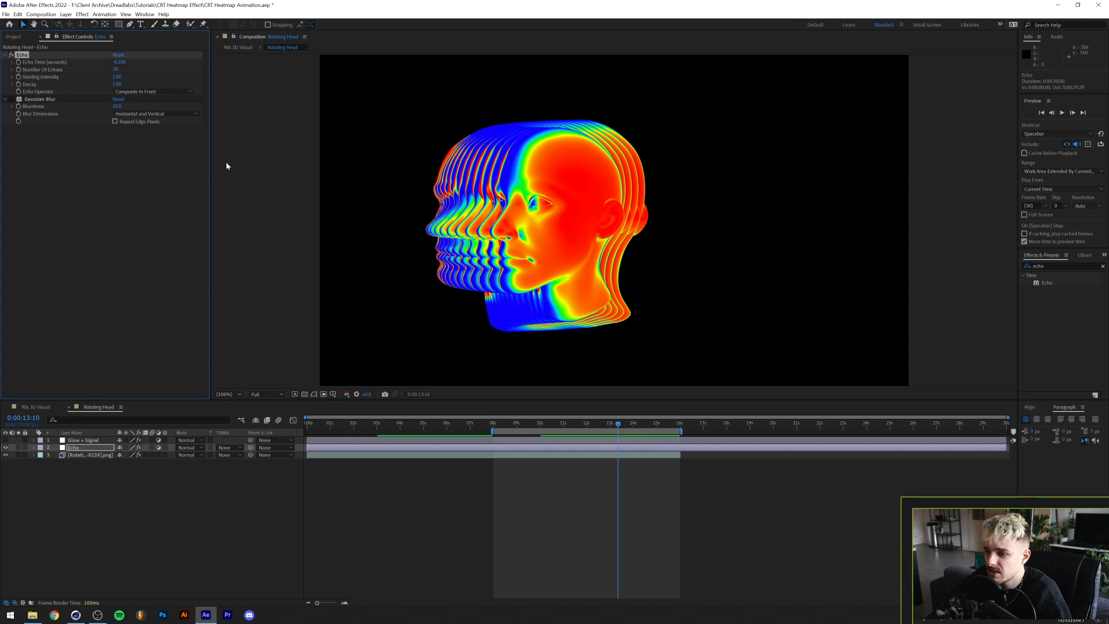
Set the Echo effect's Number Of Echoes to 10.
click(115, 69)
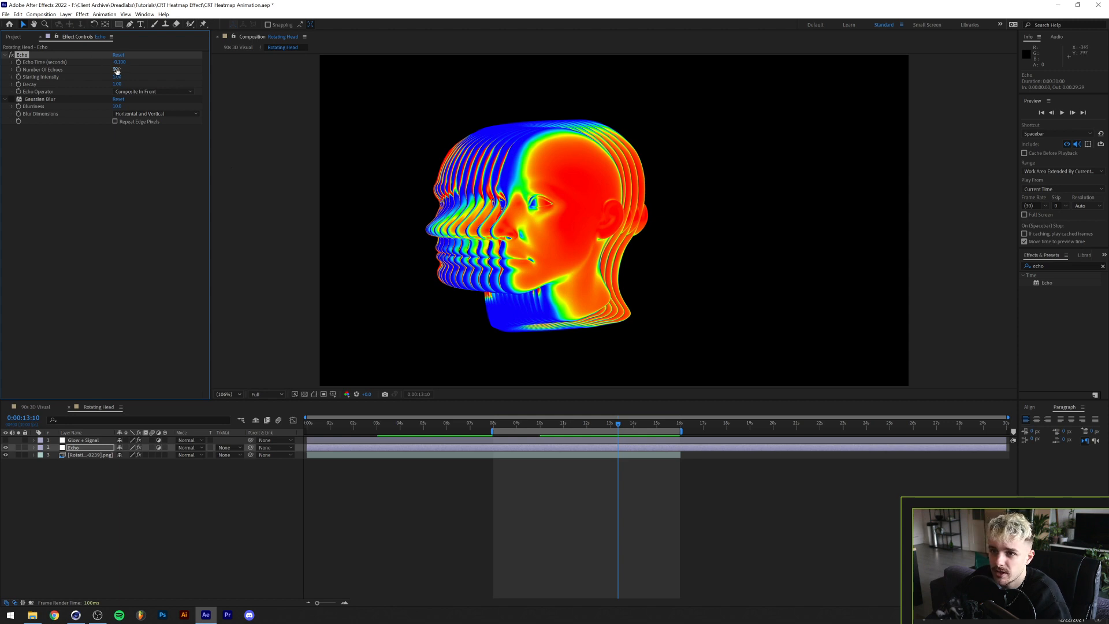
text(20)
key(Return)
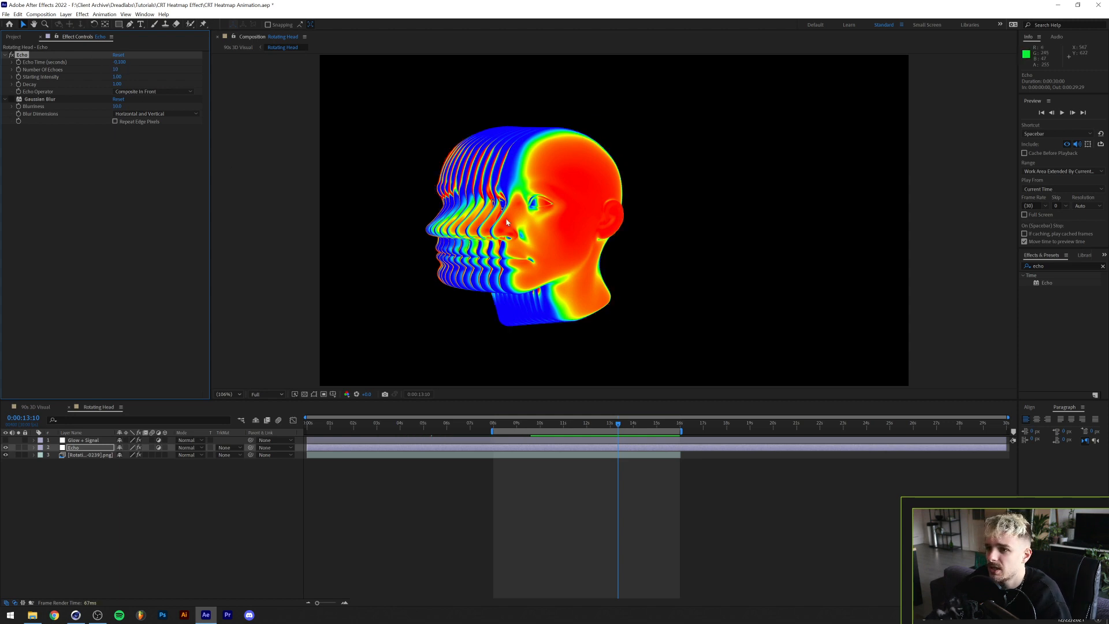
Set the Echo Time to -0.2 seconds and preview the wider spacing between the echoes.
click(120, 61)
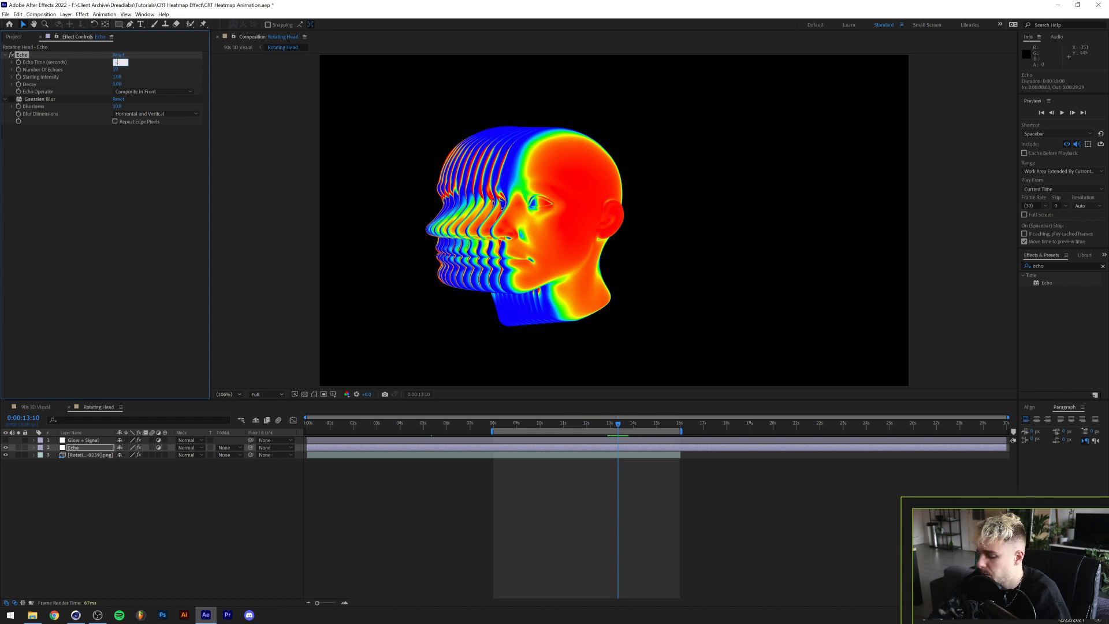
text(-.2)
key(Return)
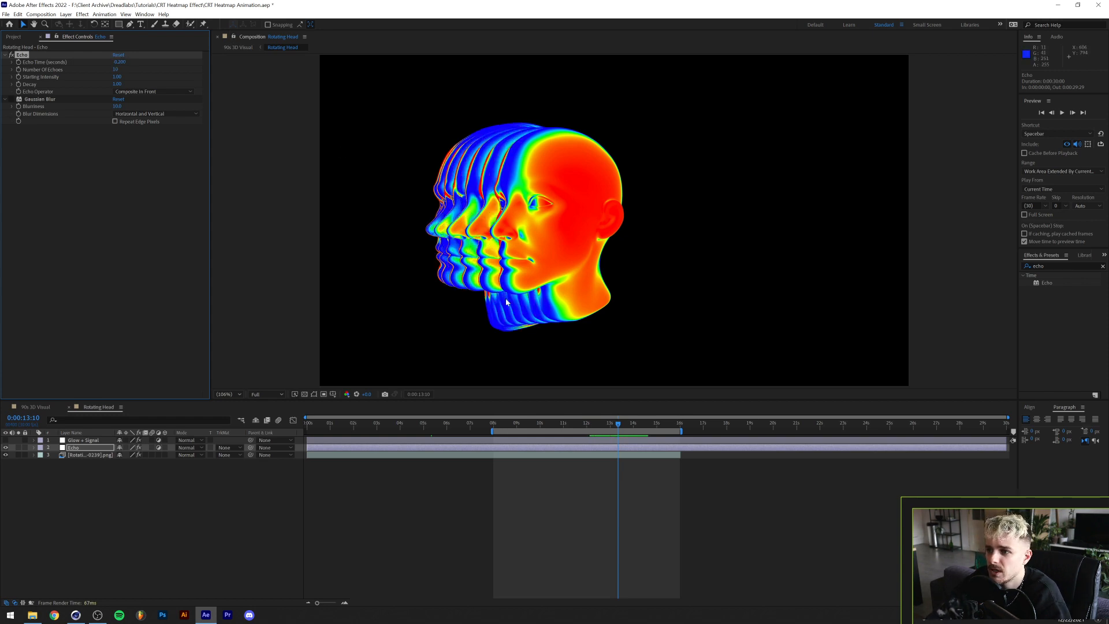
key(space)
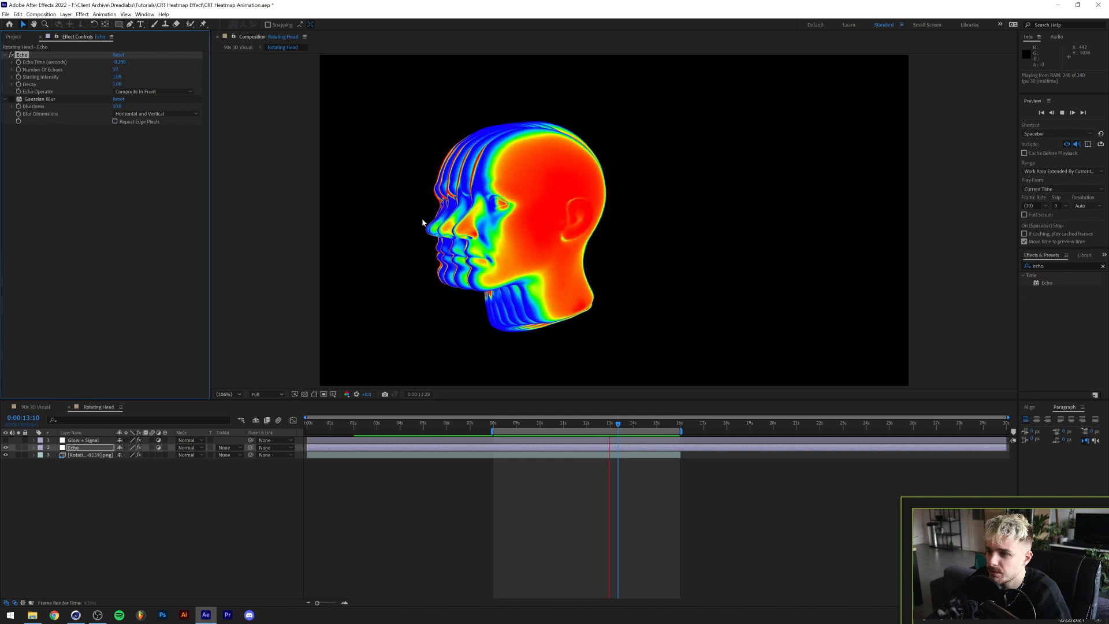
Set the Echo Time to 1 second and preview the overlapping heads.
click(118, 62)
text(1)
key(Return)
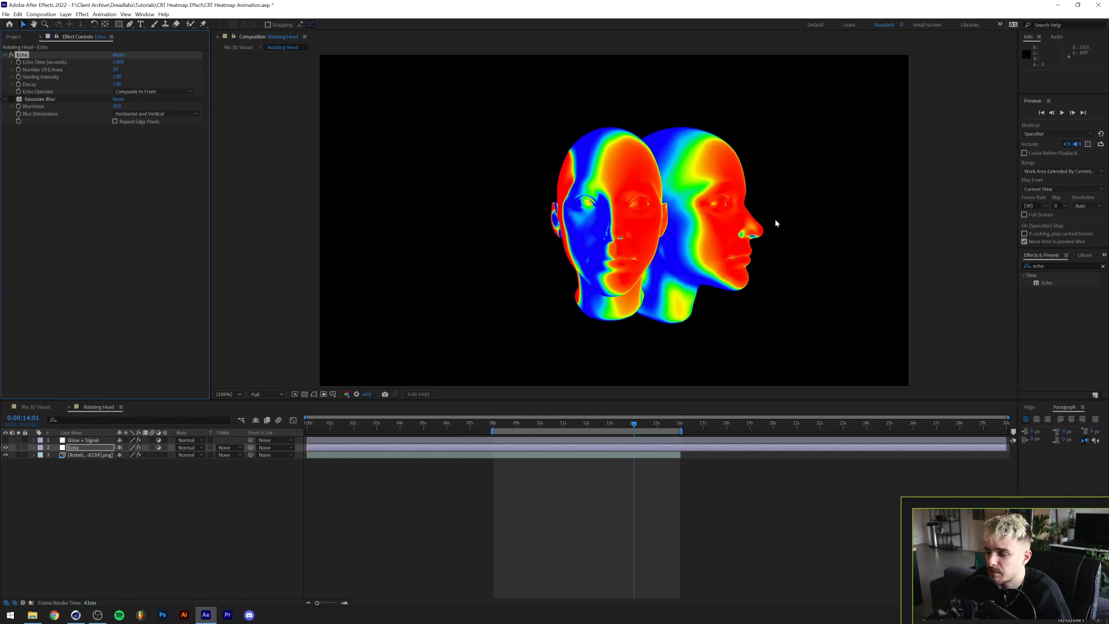
key(h)
key(space)
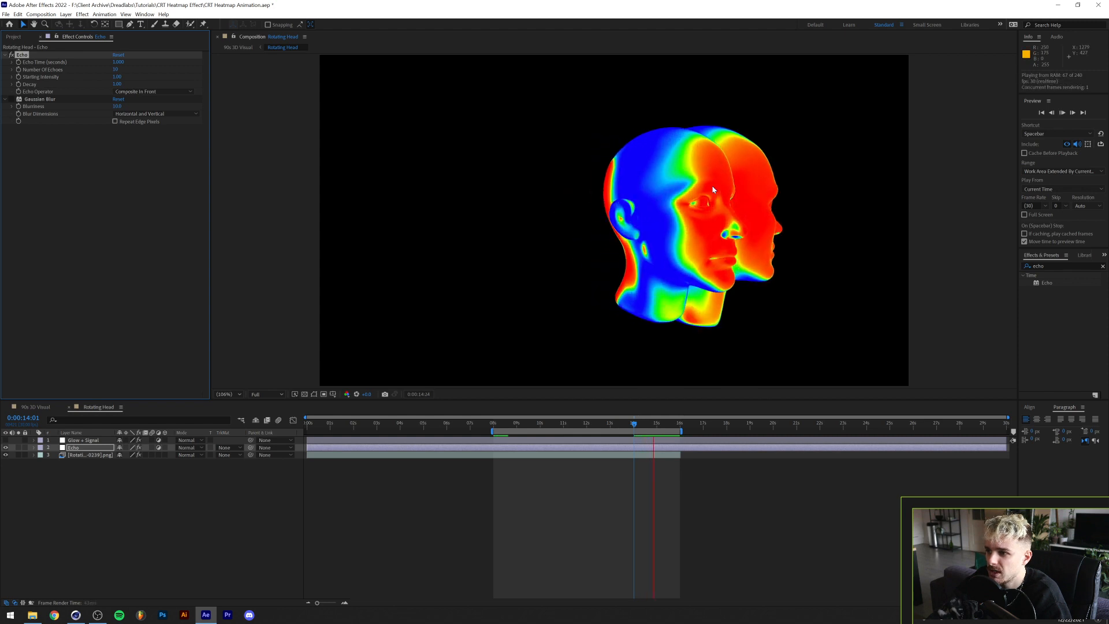
key(space)
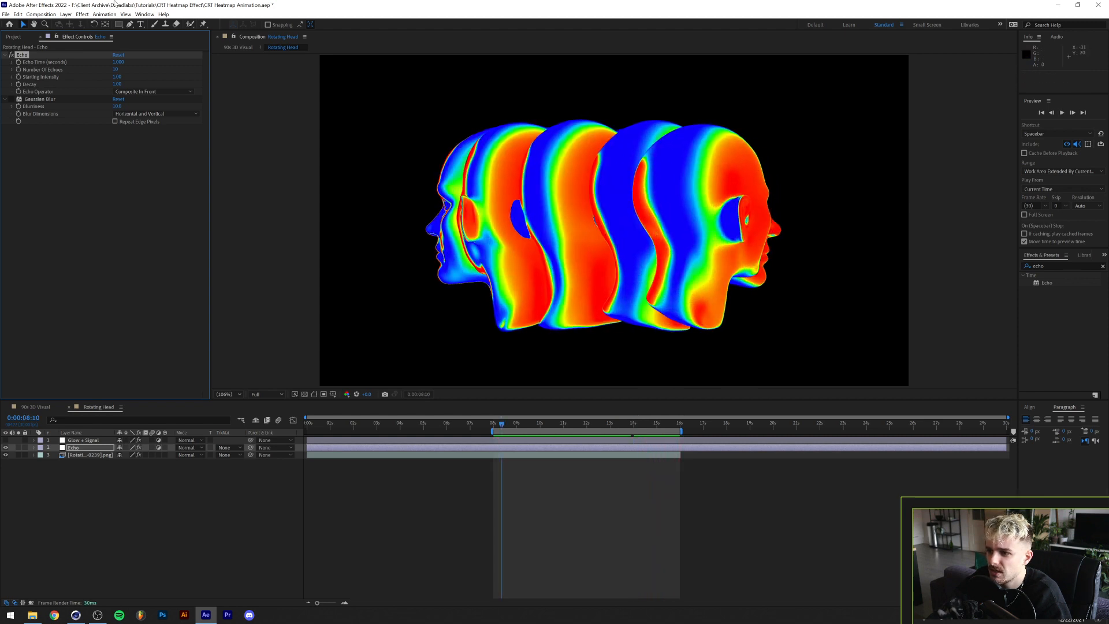
Set the Echo Time to -0.1 seconds and preview the spacing between the echoes up close.
click(117, 61)
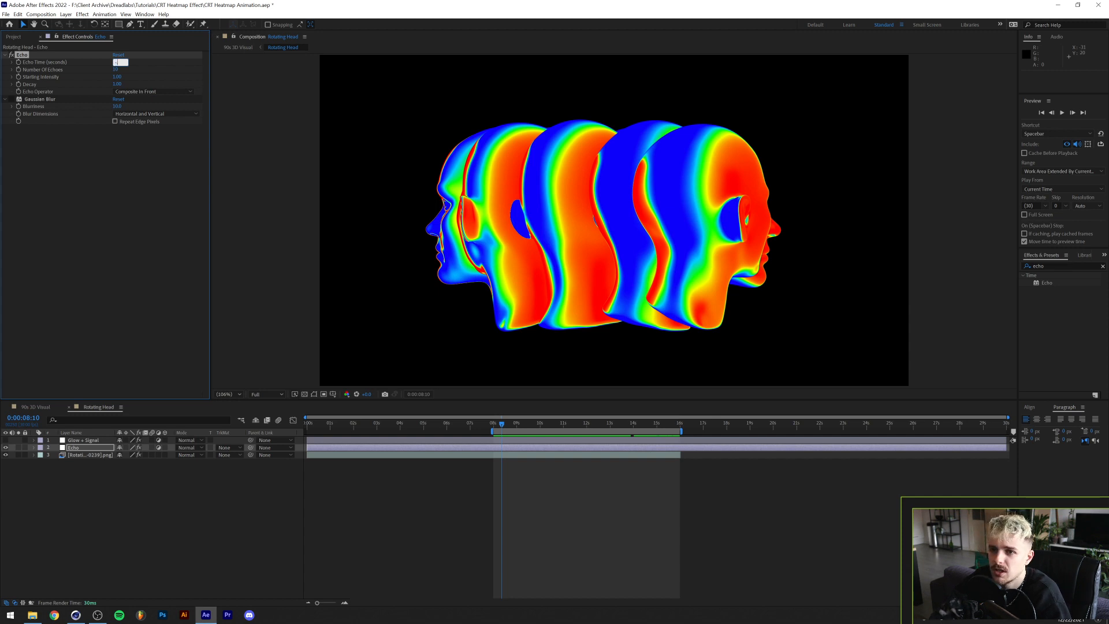
text(-.1)
key(Return)
key(space)
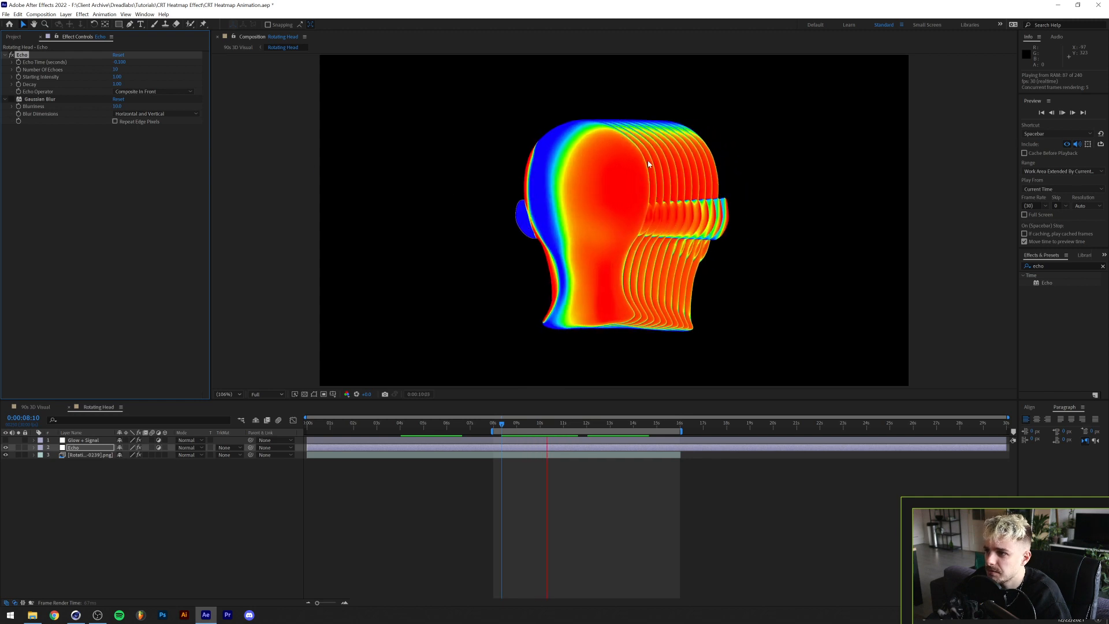
scroll(631, 198, up, 6)
scroll(630, 196, up, 2)
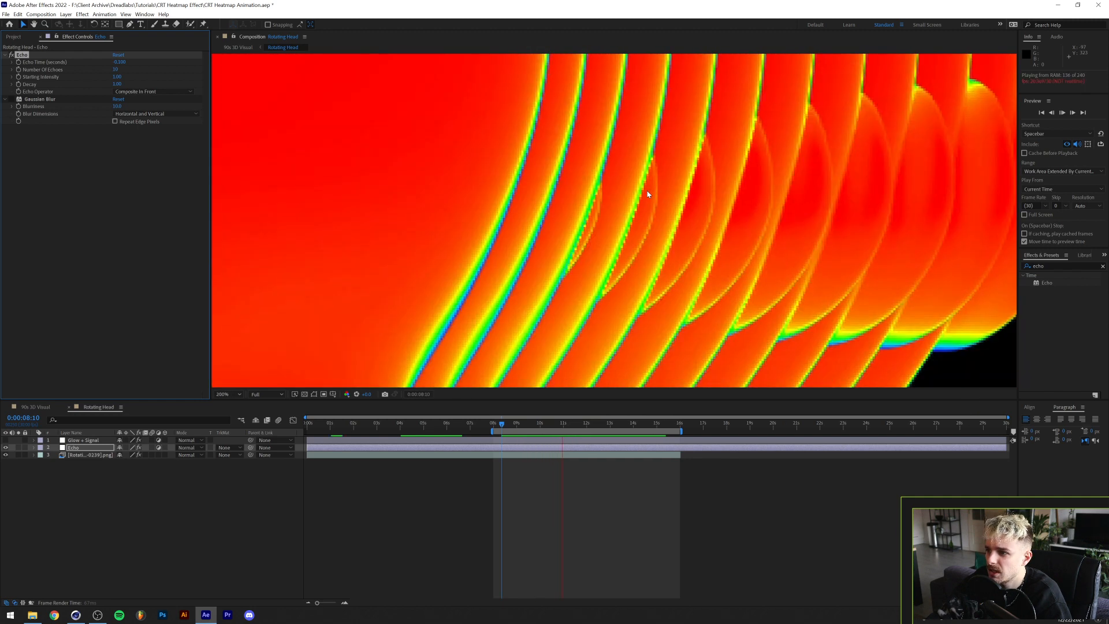
scroll(609, 234, down, 4)
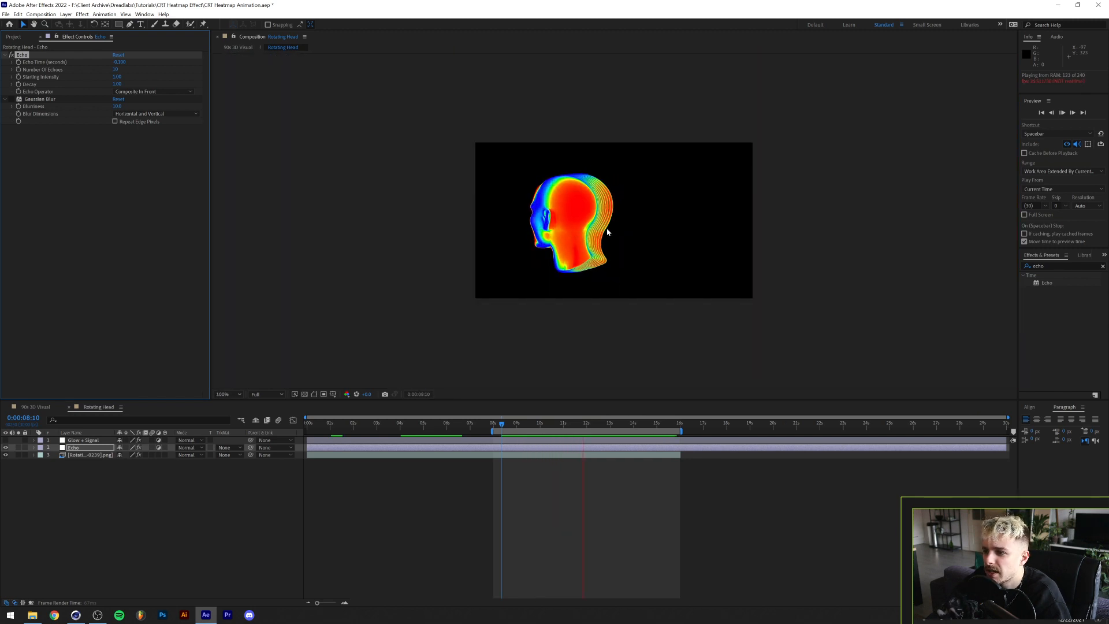
scroll(608, 233, up, 2)
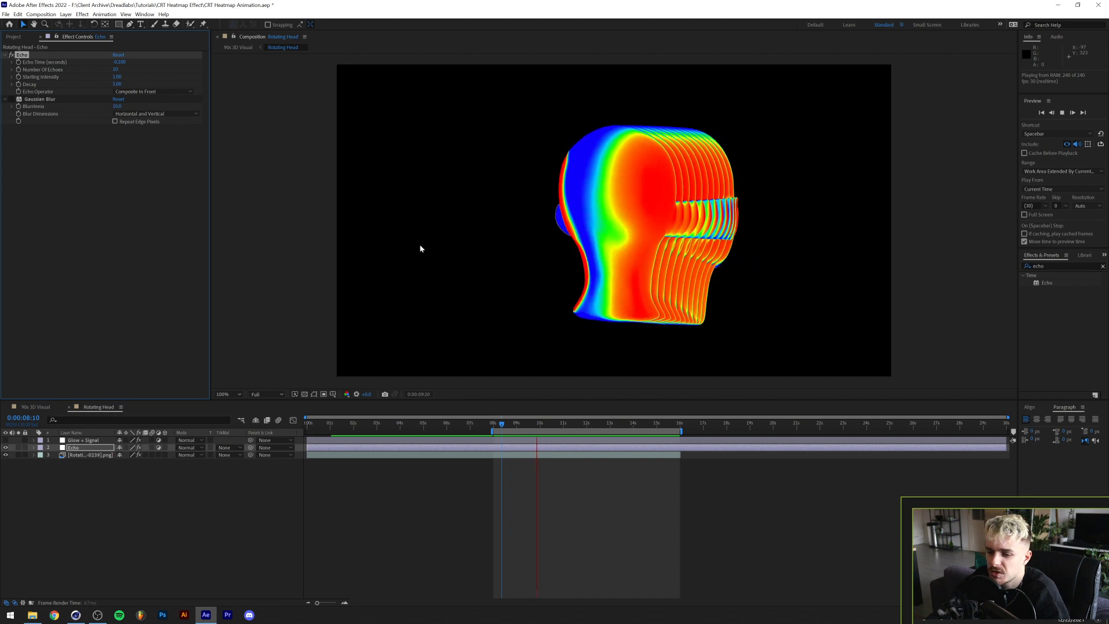
Enable the Gaussian Blur on the Echo layer and preview the animation.
click(12, 99)
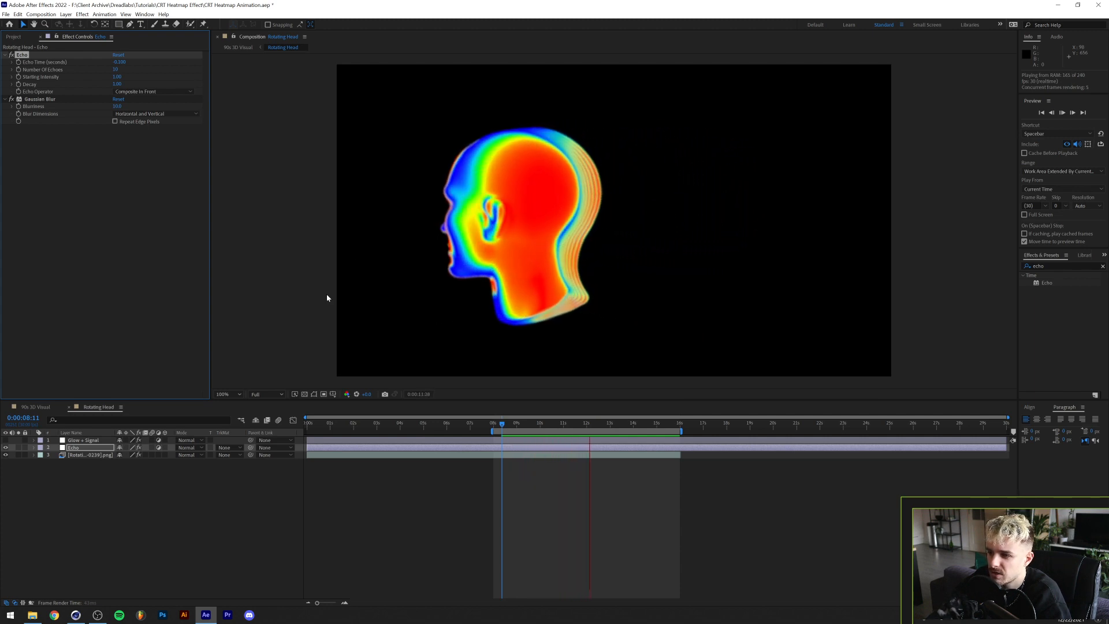
key(space)
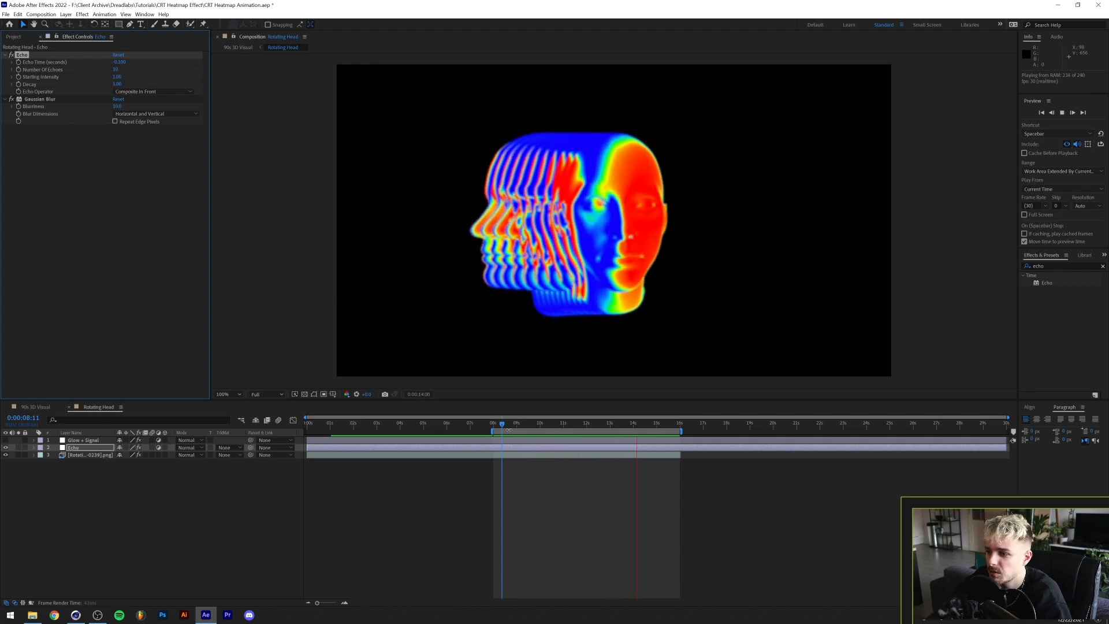
Turn on the Glow + Signal layer with its Signal effect disabled, and compare the image with and without Glow.
click(103, 441)
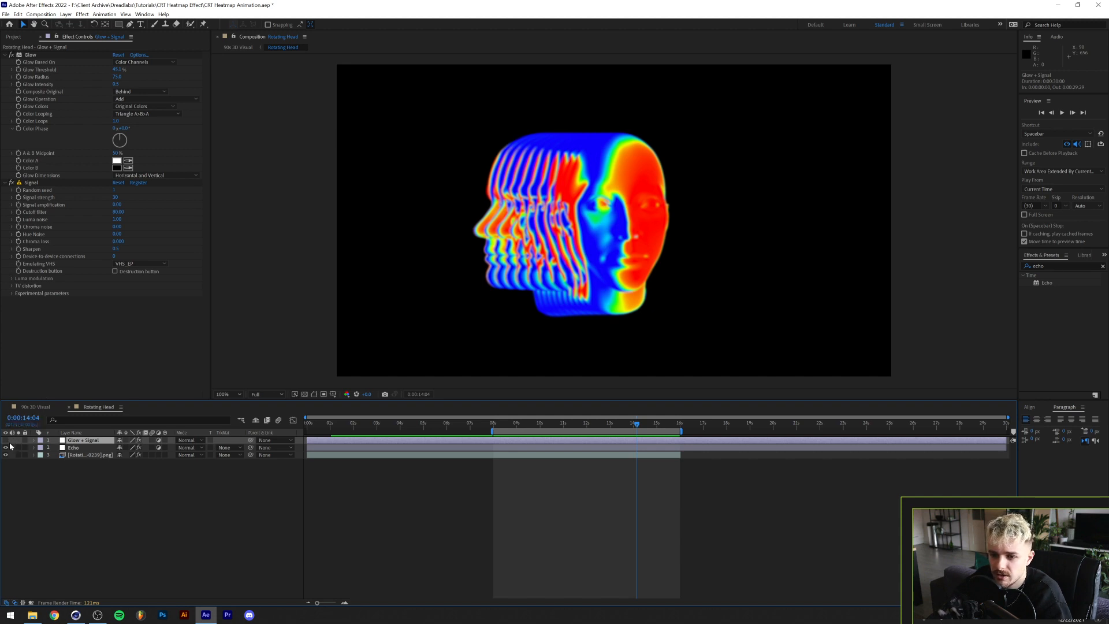
click(5, 440)
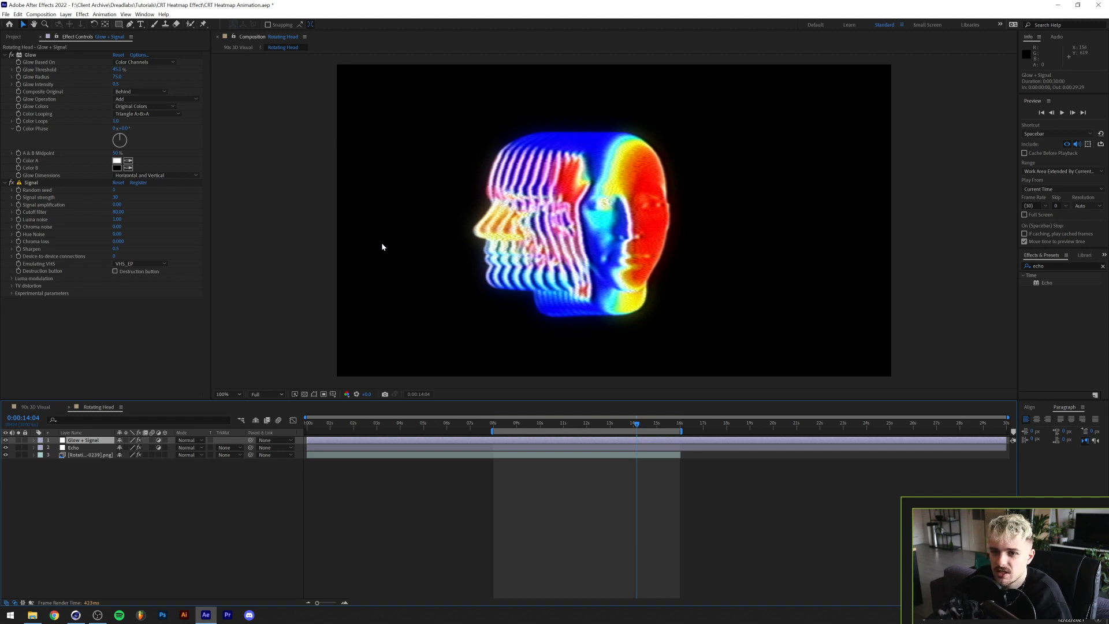
click(12, 183)
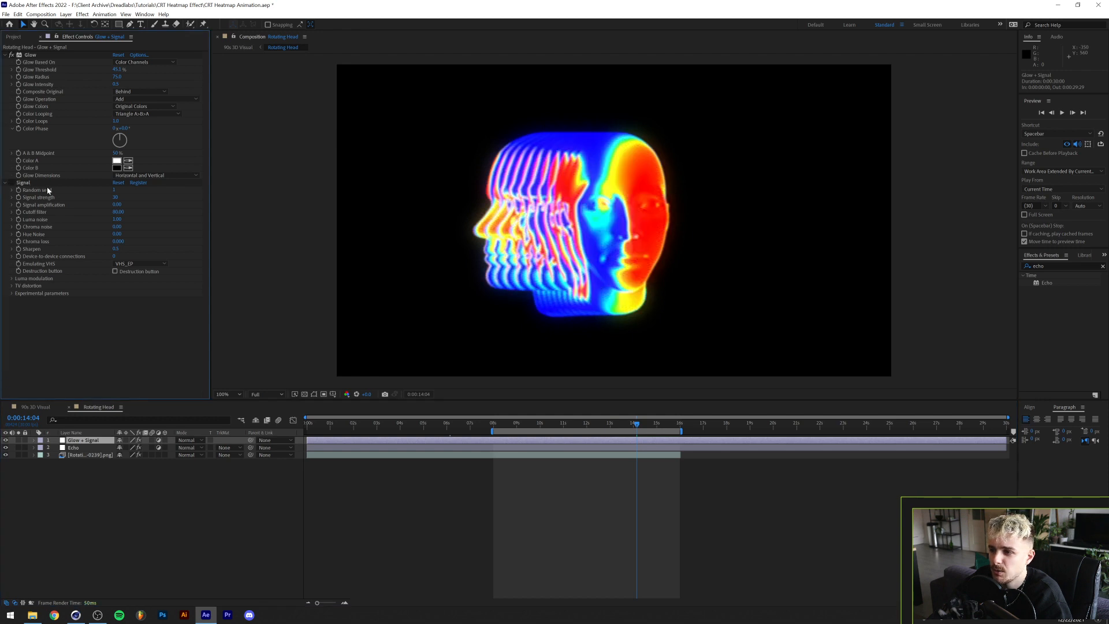
click(12, 55)
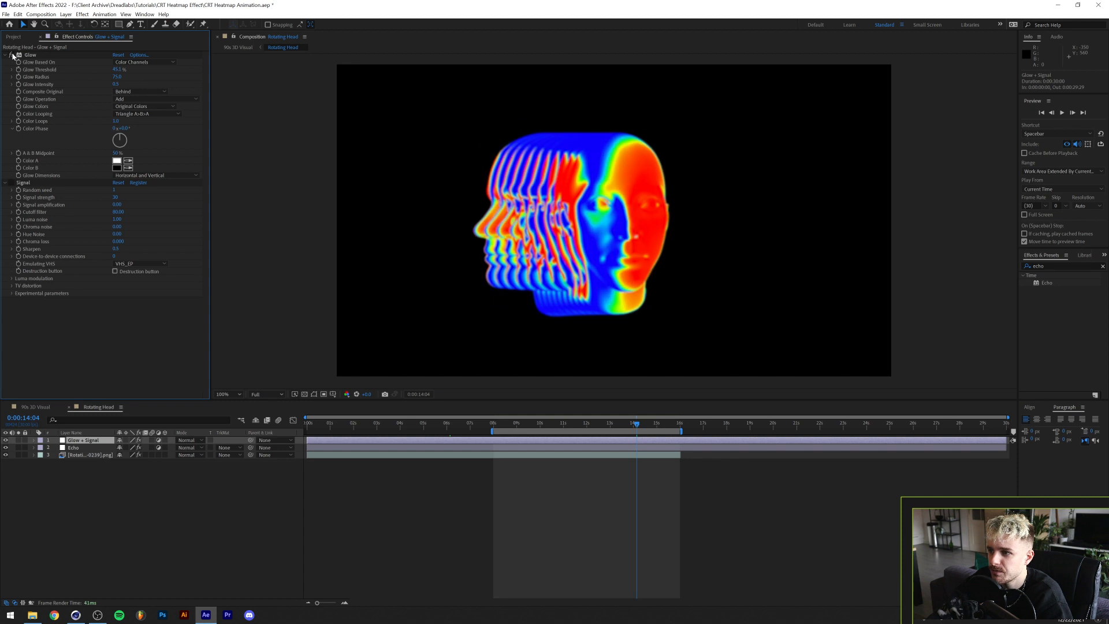
click(12, 55)
Set the Glow Threshold to 45%, then try resetting the Glow effect and undo the reset.
click(117, 69)
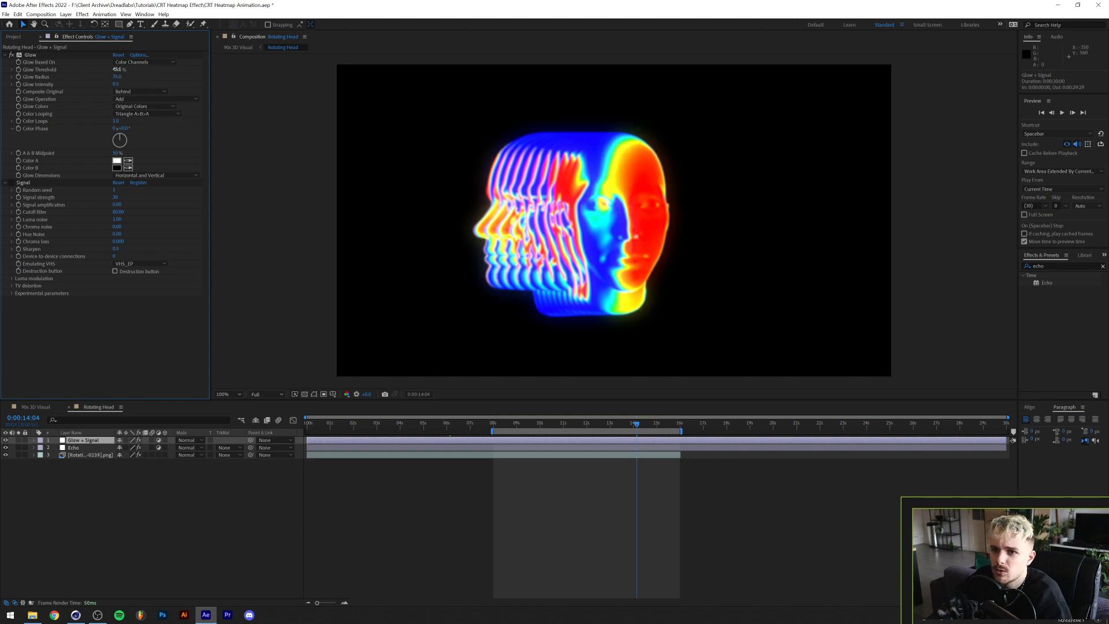
text(5)
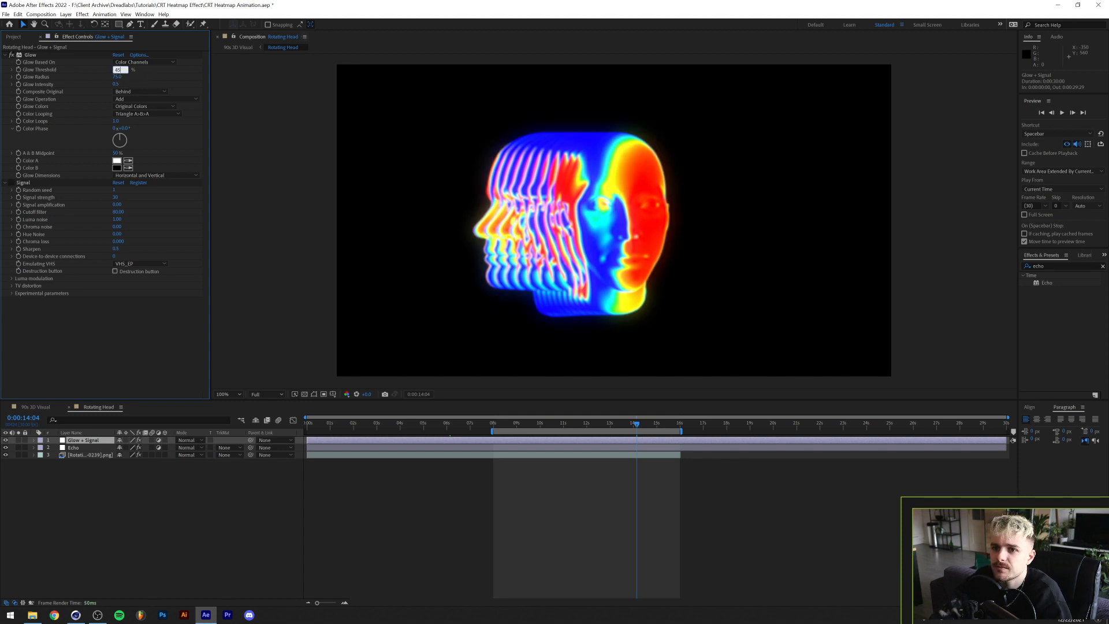
key(Return)
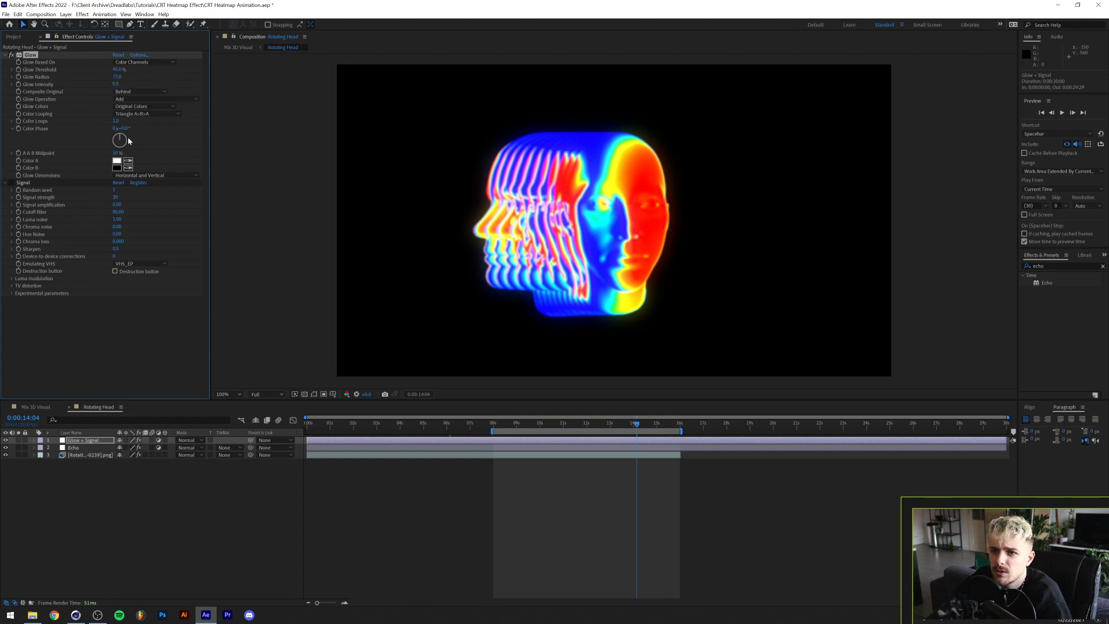
click(118, 55)
key(ctrl+z)
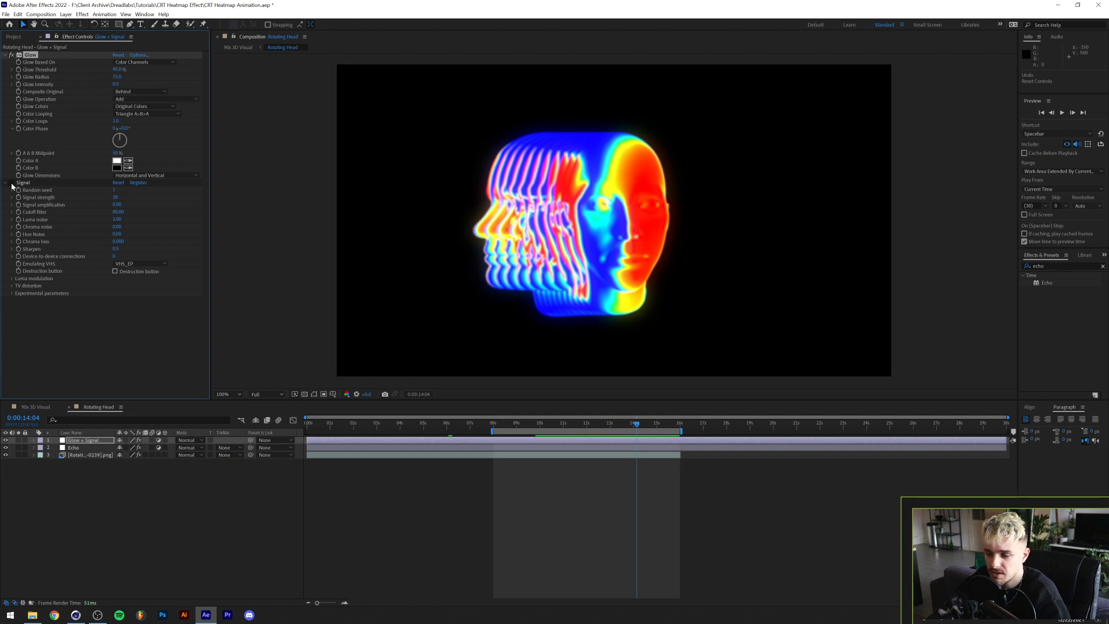
Re-enable the Signal effect on the Glow + Signal layer and preview the animation.
click(11, 183)
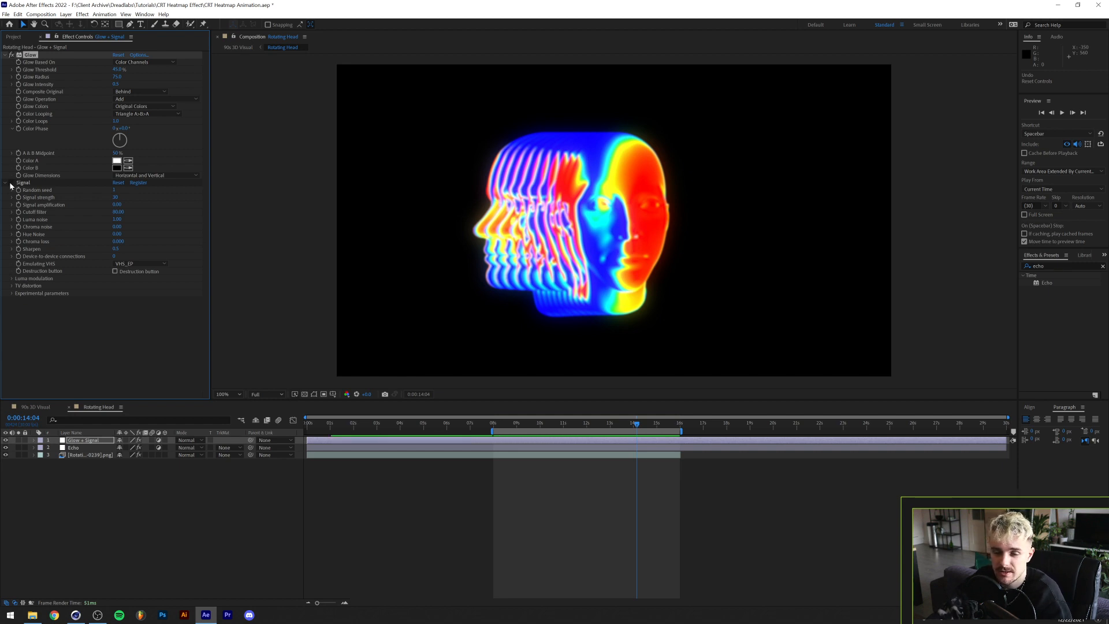
click(31, 183)
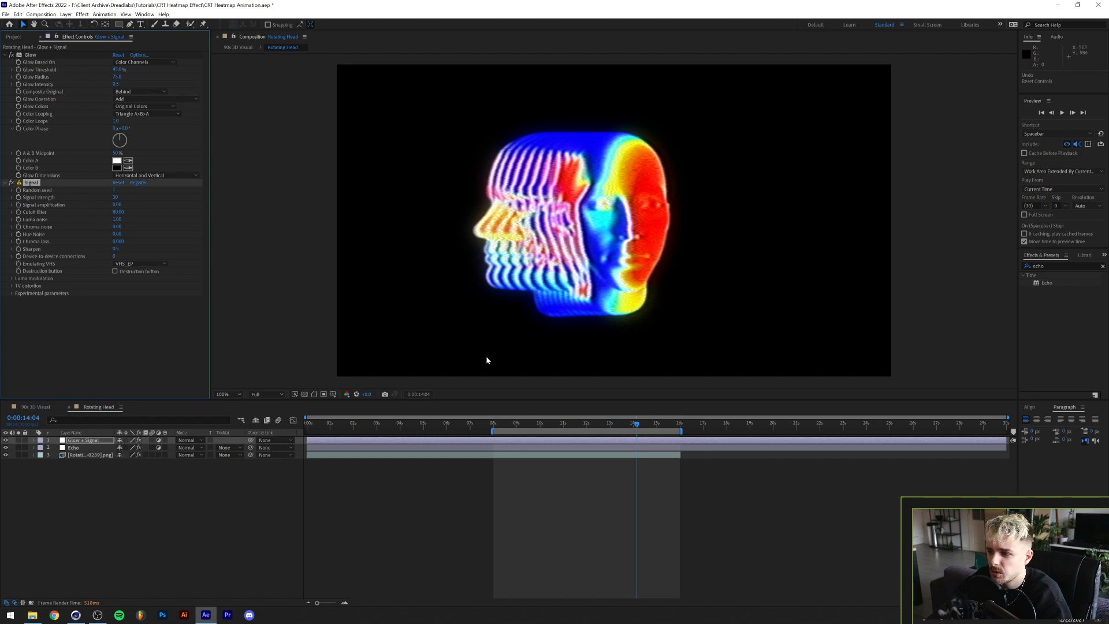
key(space)
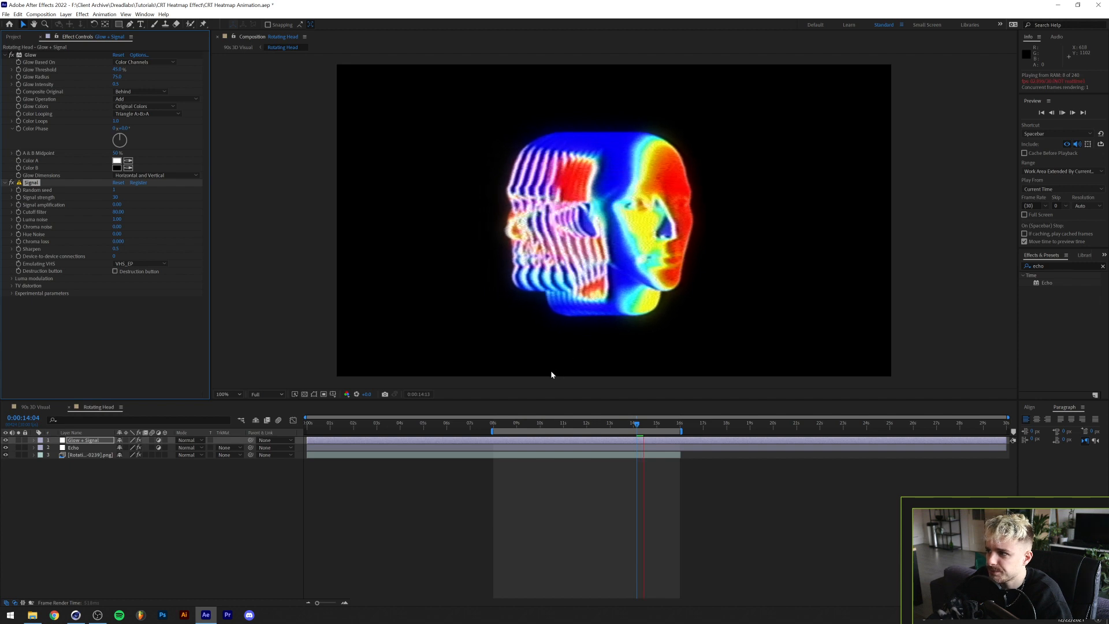
key(space)
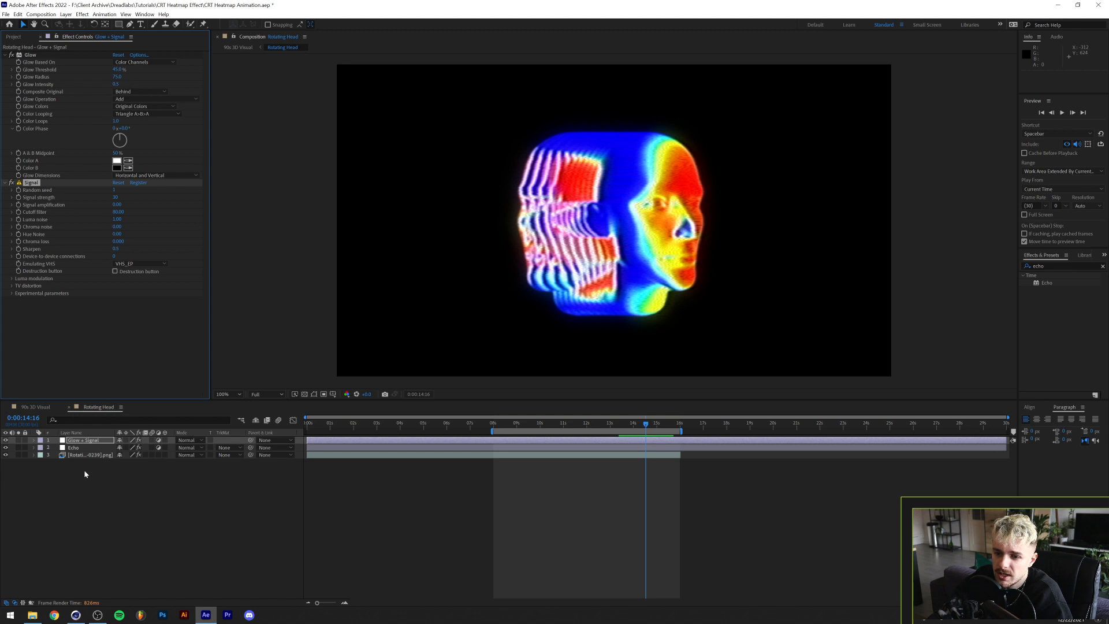
key(ctrl+a)
right_click(92, 453)
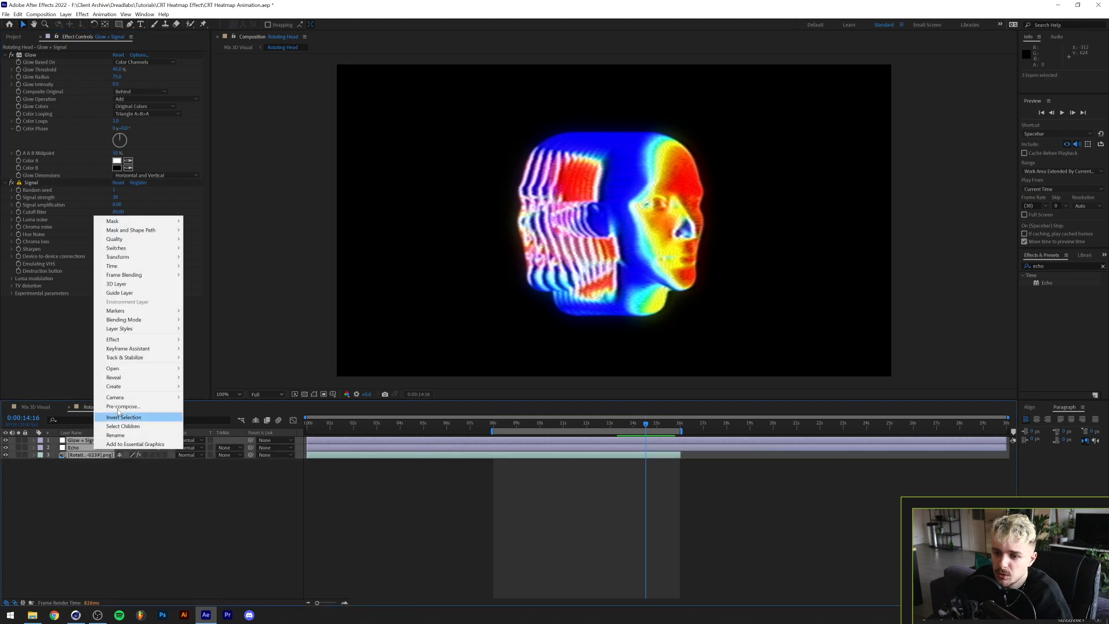
click(119, 416)
Switch to the 90s 3D Visual composition, look inside its nested Rotating Head composition, and return.
click(41, 406)
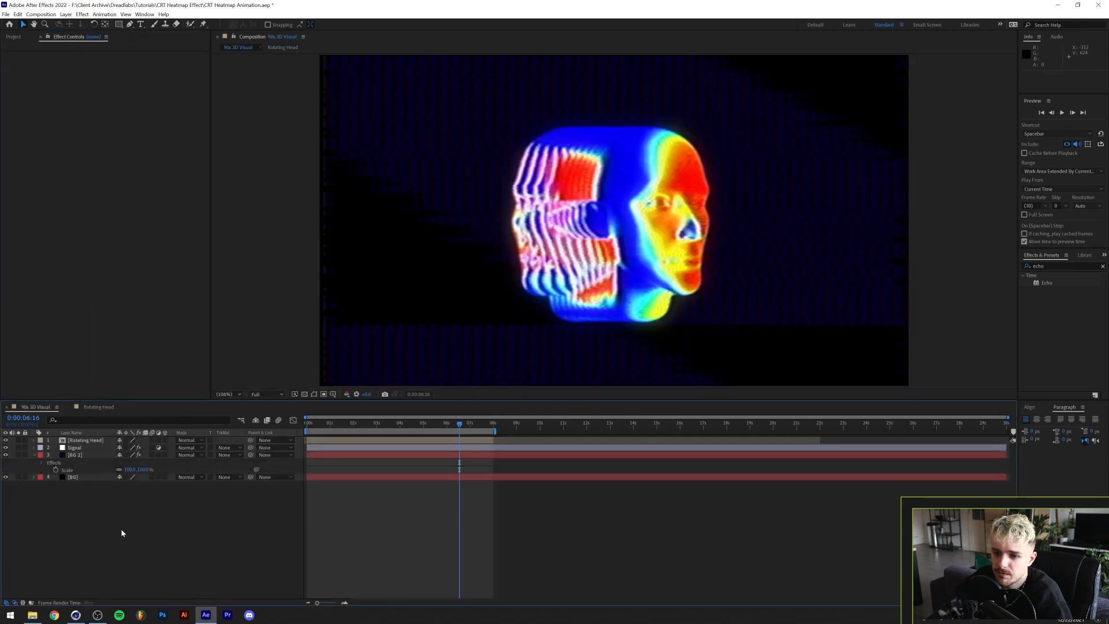
click(80, 441)
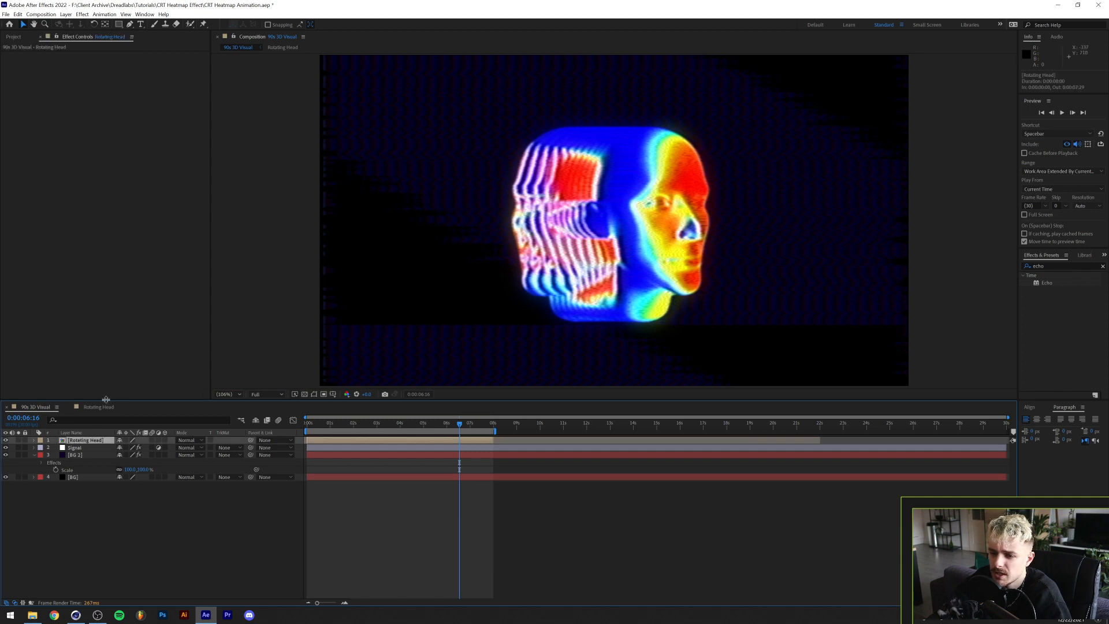
double_click(99, 442)
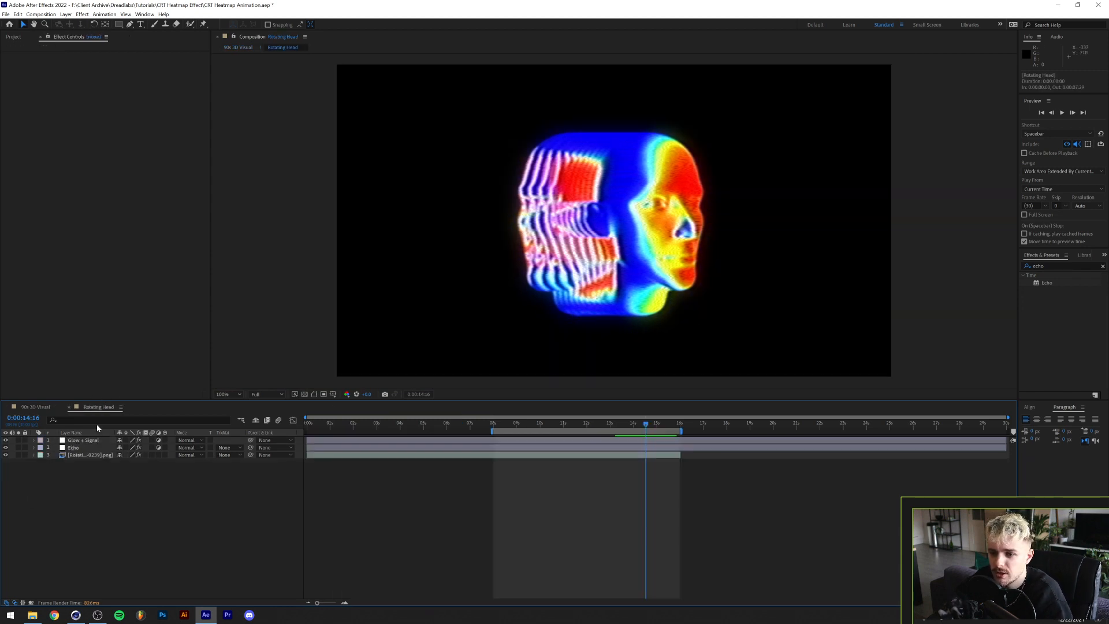
click(11, 408)
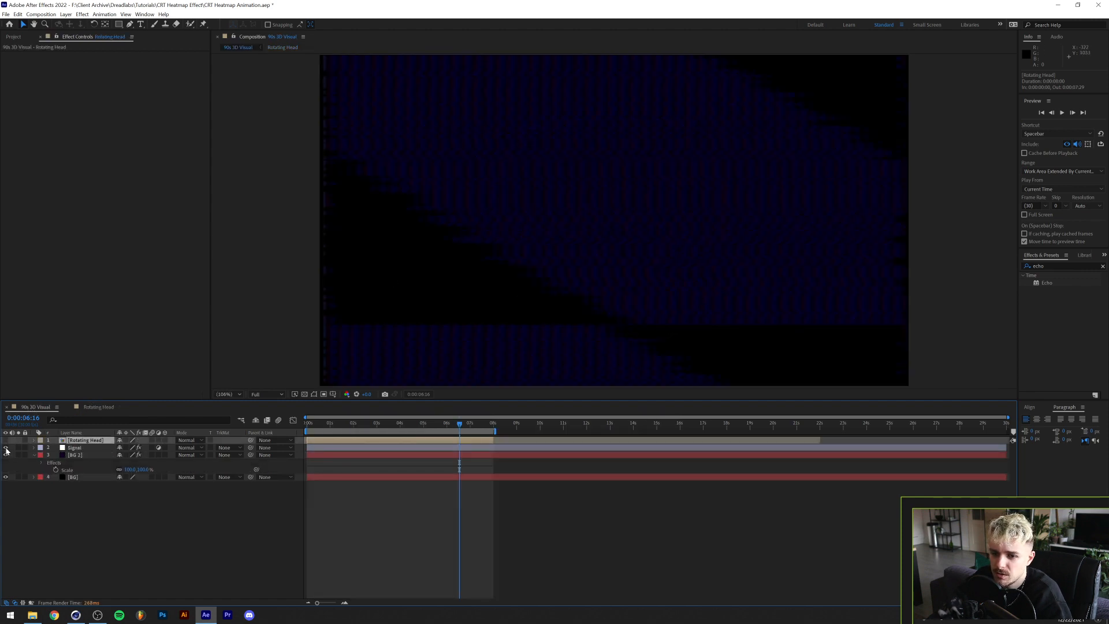
Hide the Rotating Head, Signal and BG 2 layers to isolate the BG solid, and select it.
click(5, 449)
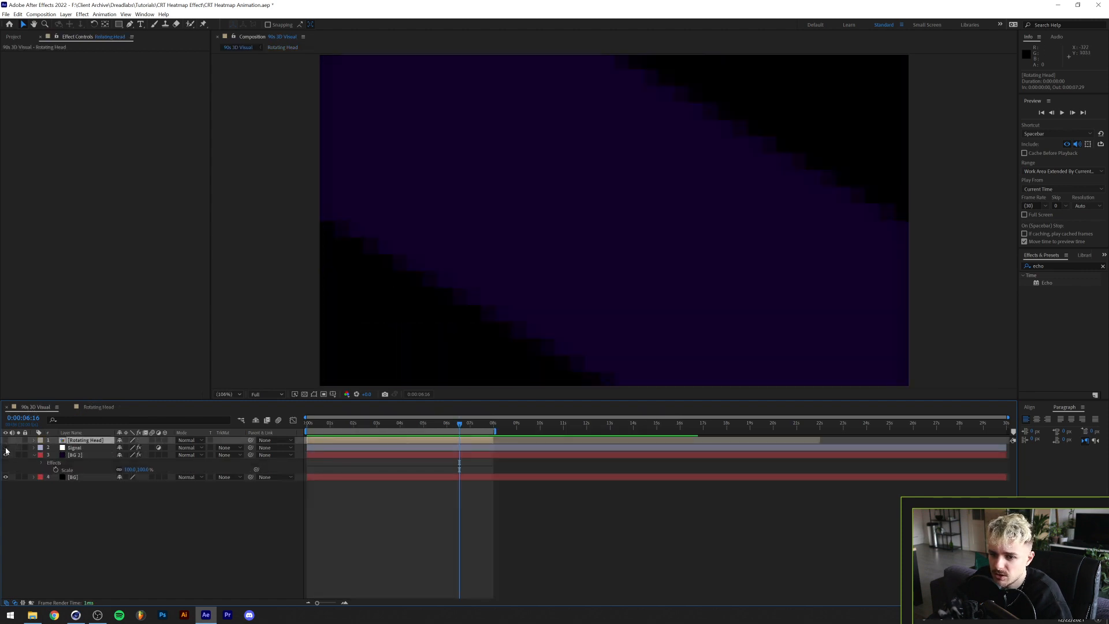
click(91, 456)
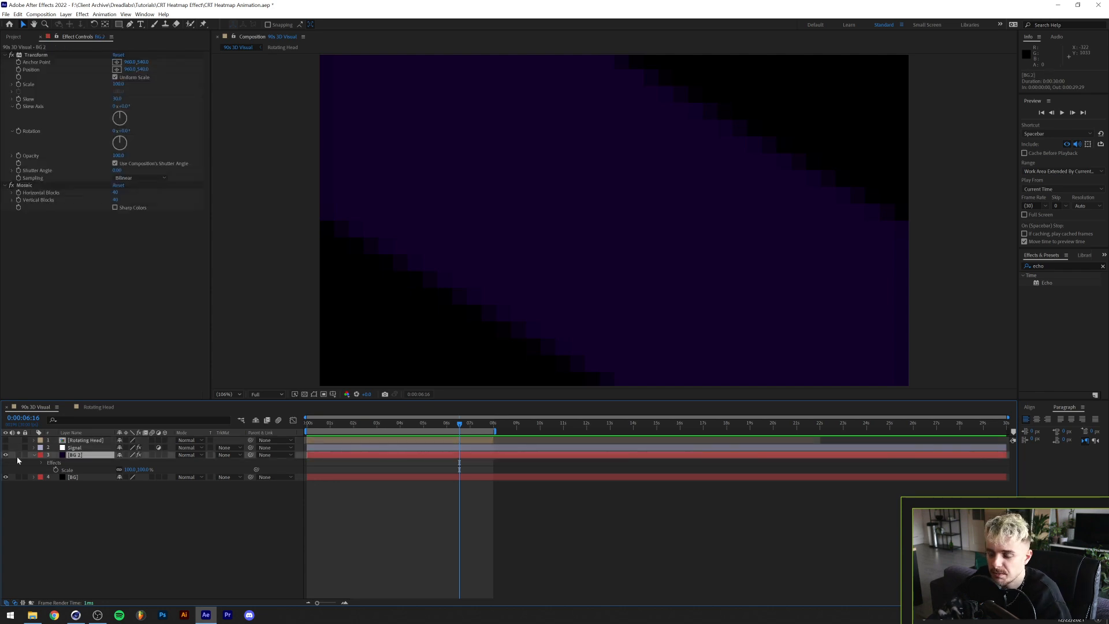
click(6, 454)
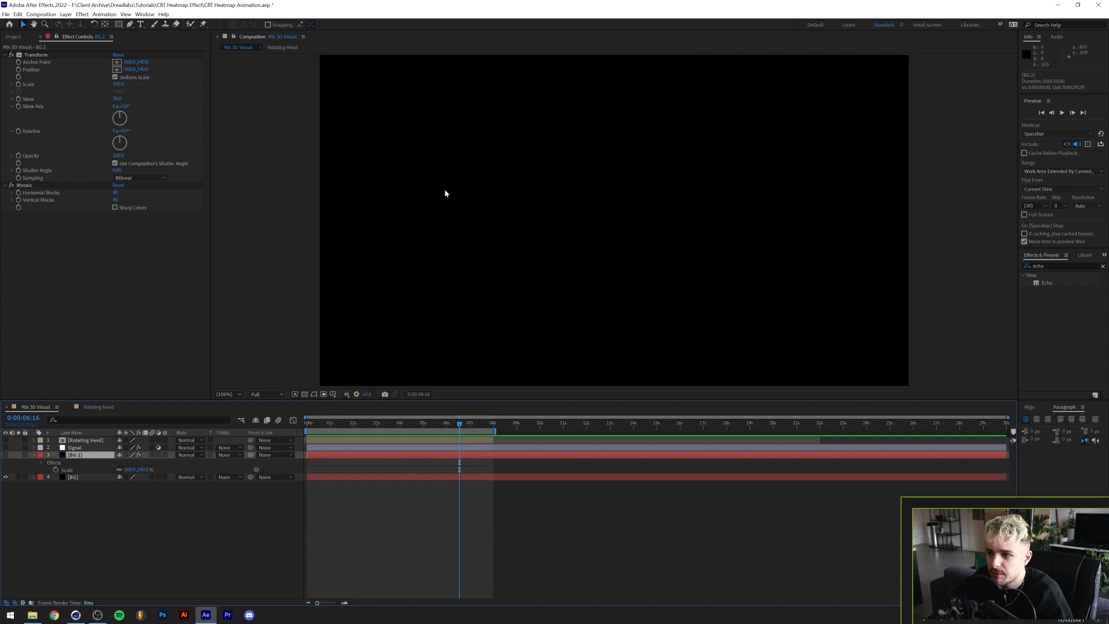
click(78, 477)
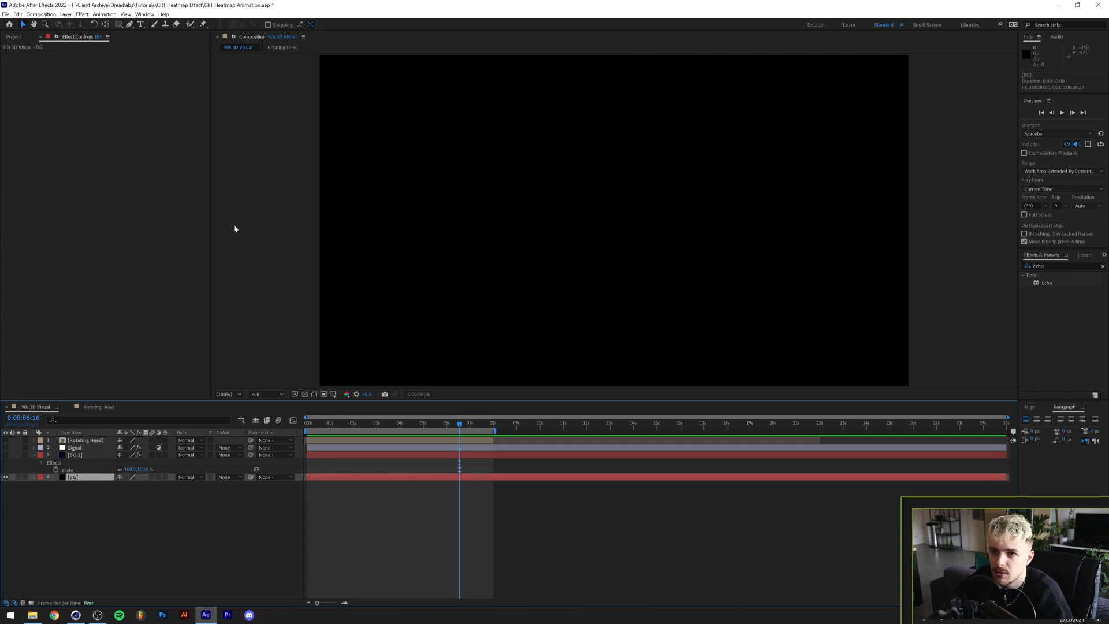
Show the BG 2 layer again and disable its Transform and Mosaic effects.
click(6, 455)
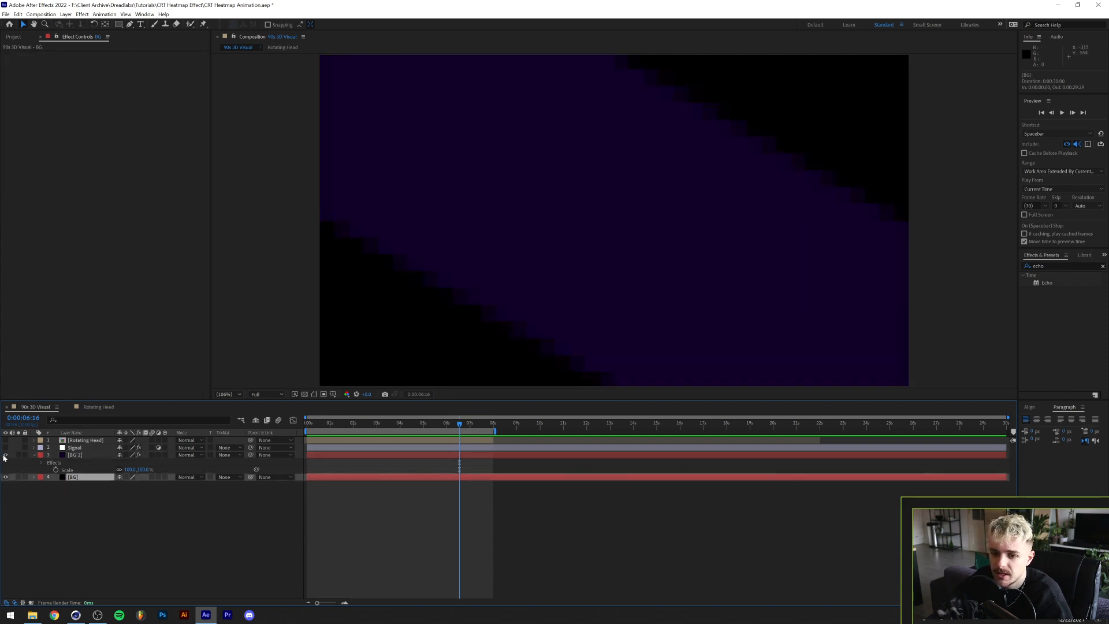
click(71, 455)
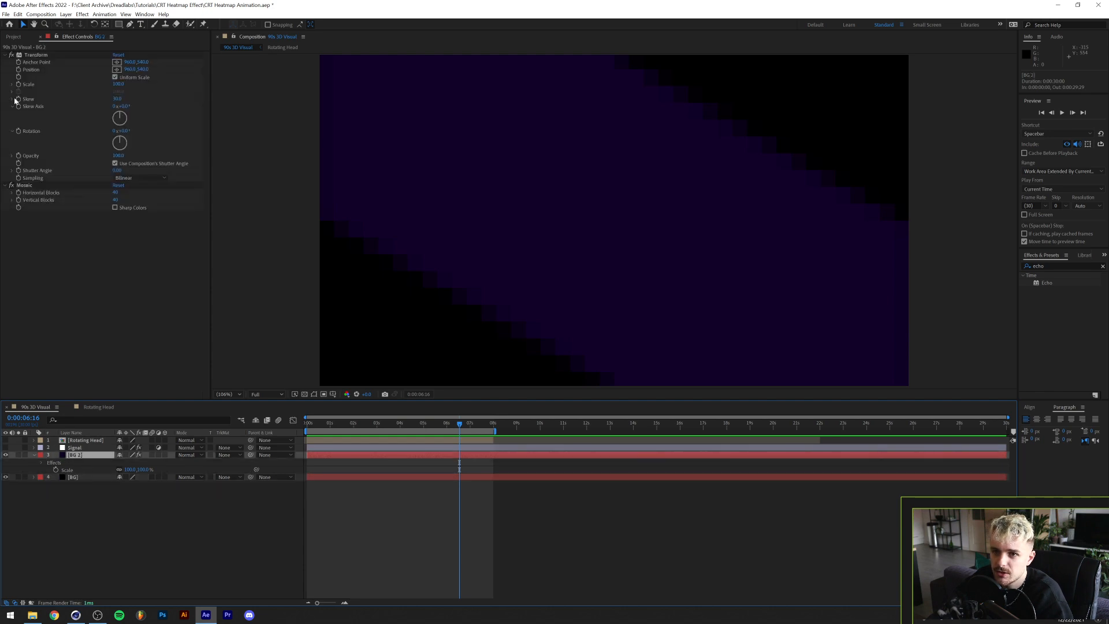
click(13, 36)
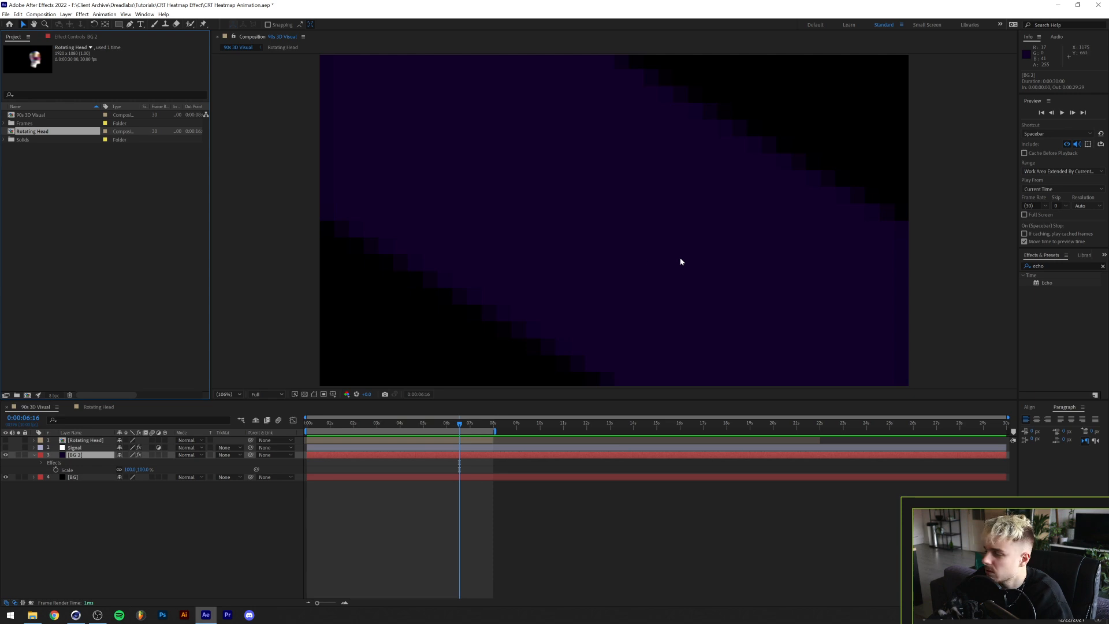
click(66, 37)
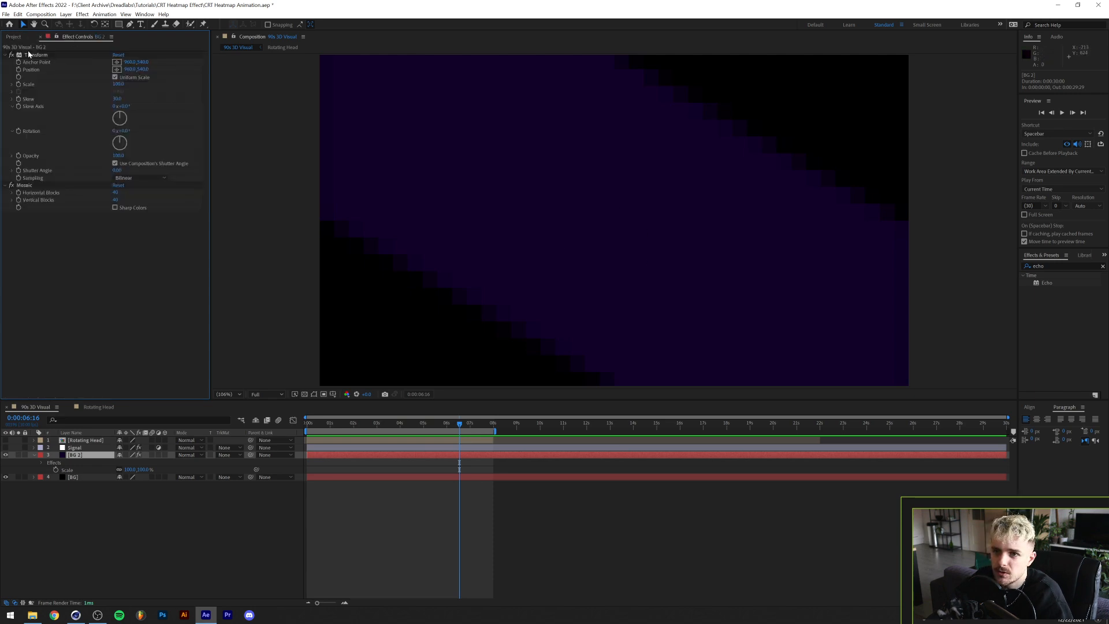
click(11, 54)
click(11, 185)
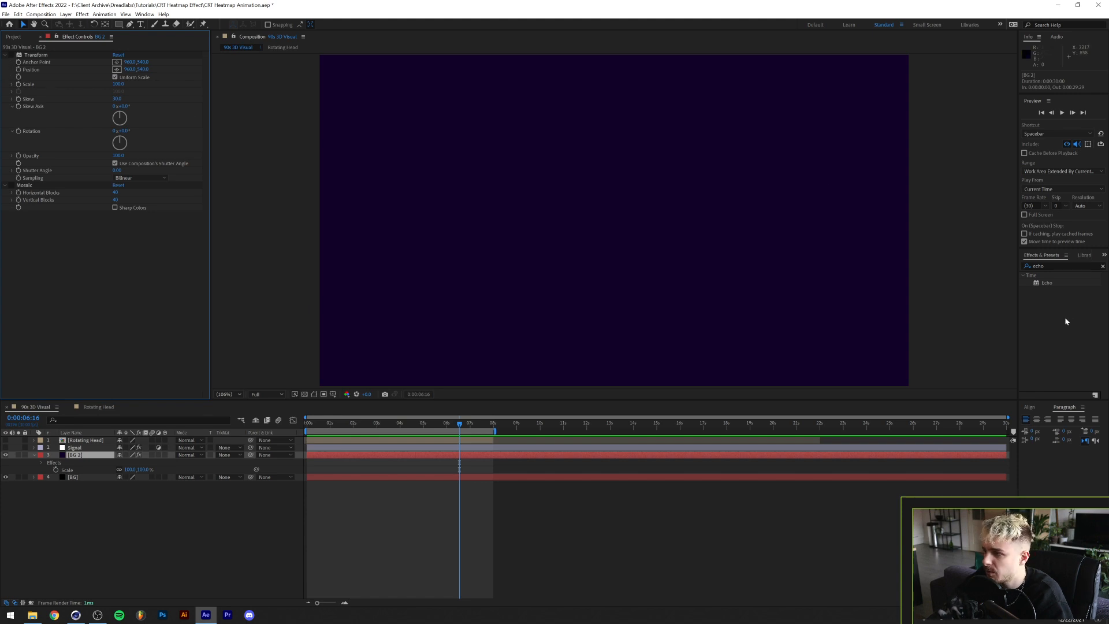
Search the effects library for Transform and return to BG 2's effect settings.
click(1031, 266)
text(transform)
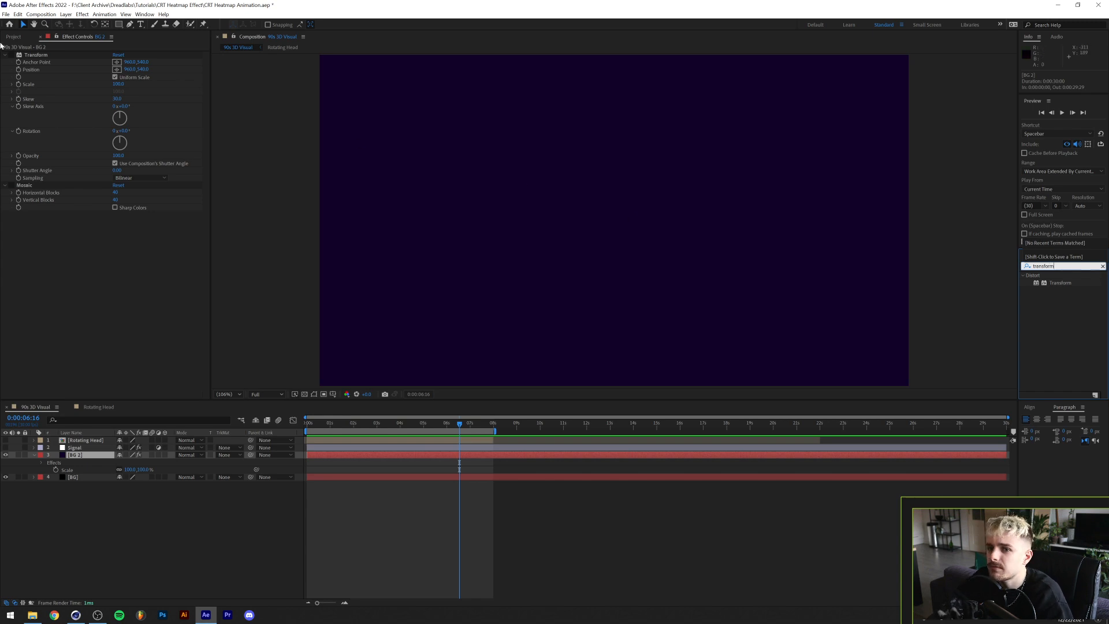
click(71, 60)
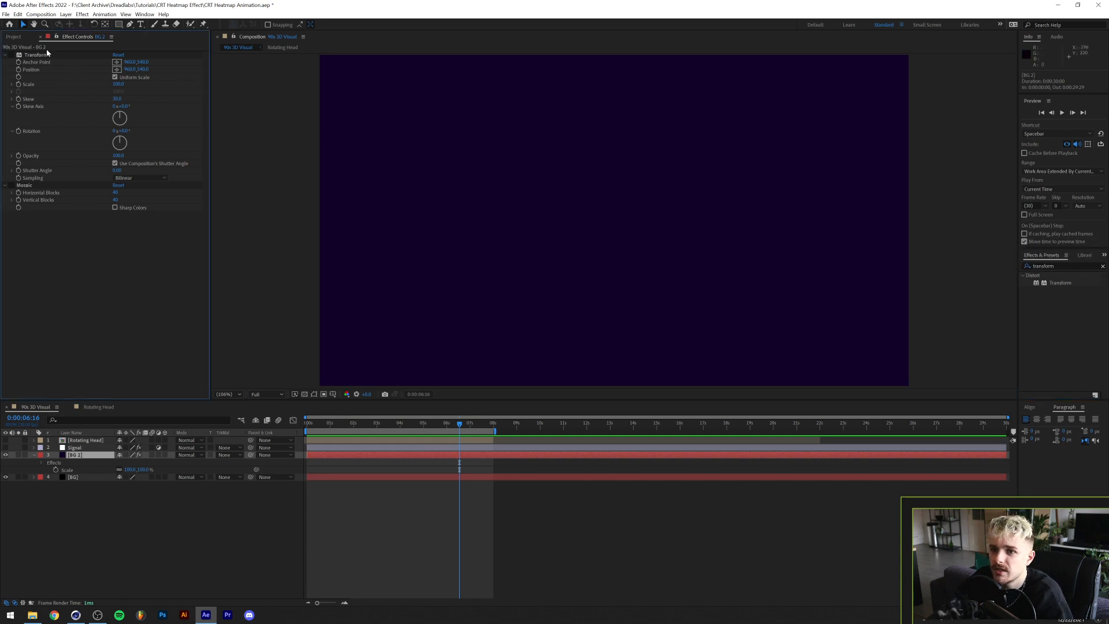
Turn BG 2's Transform and Mosaic effects back on, briefly trying a different Skew Axis angle.
click(12, 55)
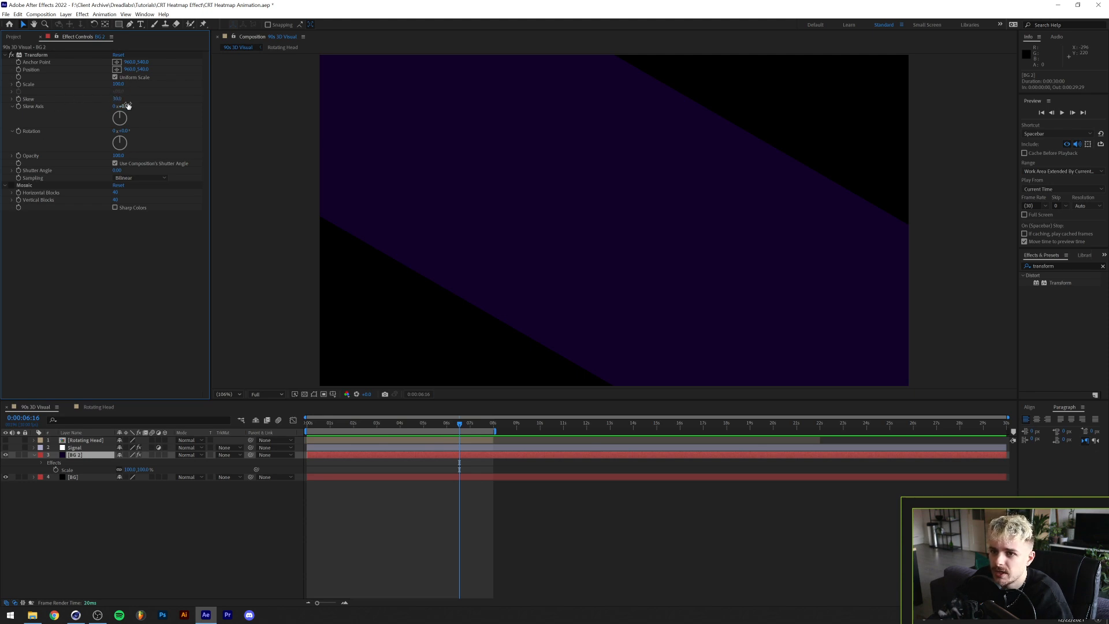
drag(127, 106, 125, 105)
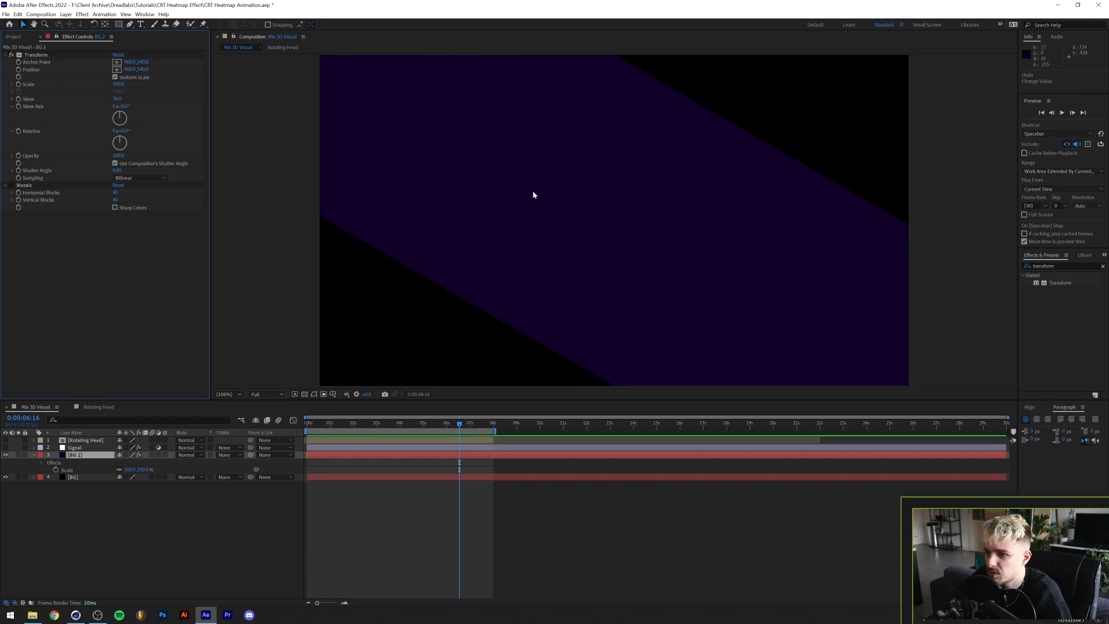
click(11, 184)
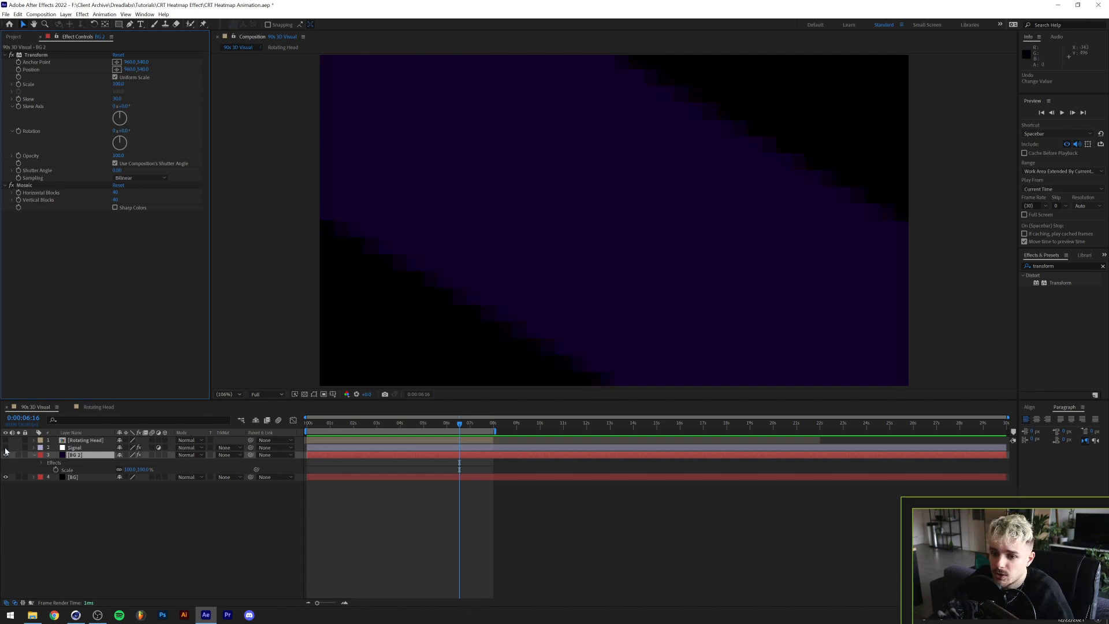
Select the Signal adjustment layer, make it visible again and preview its effect on the background.
click(61, 448)
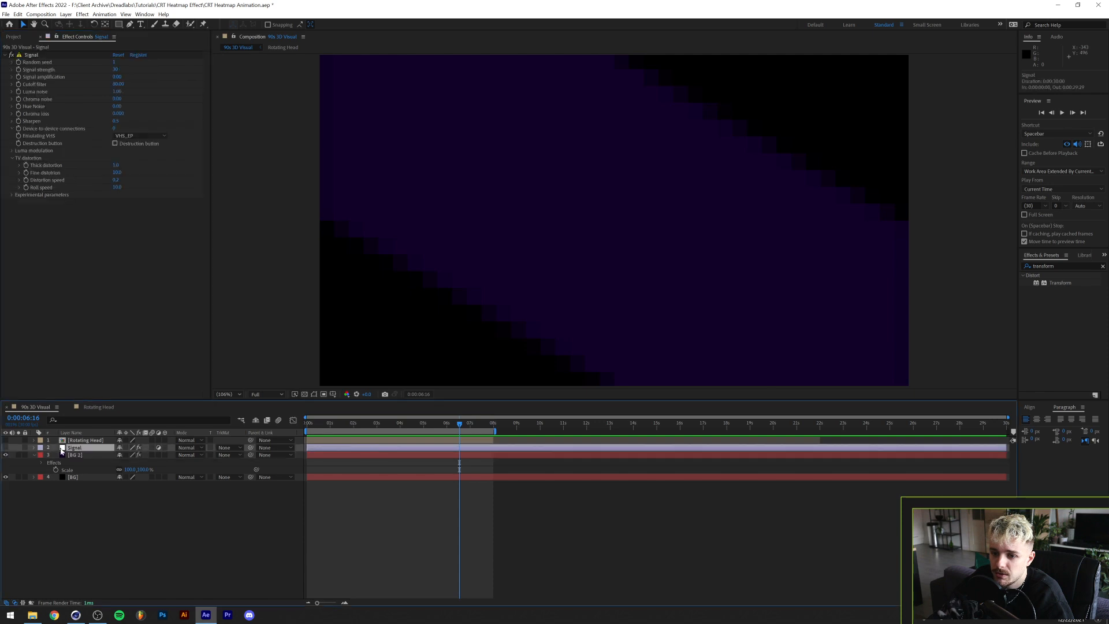
click(5, 448)
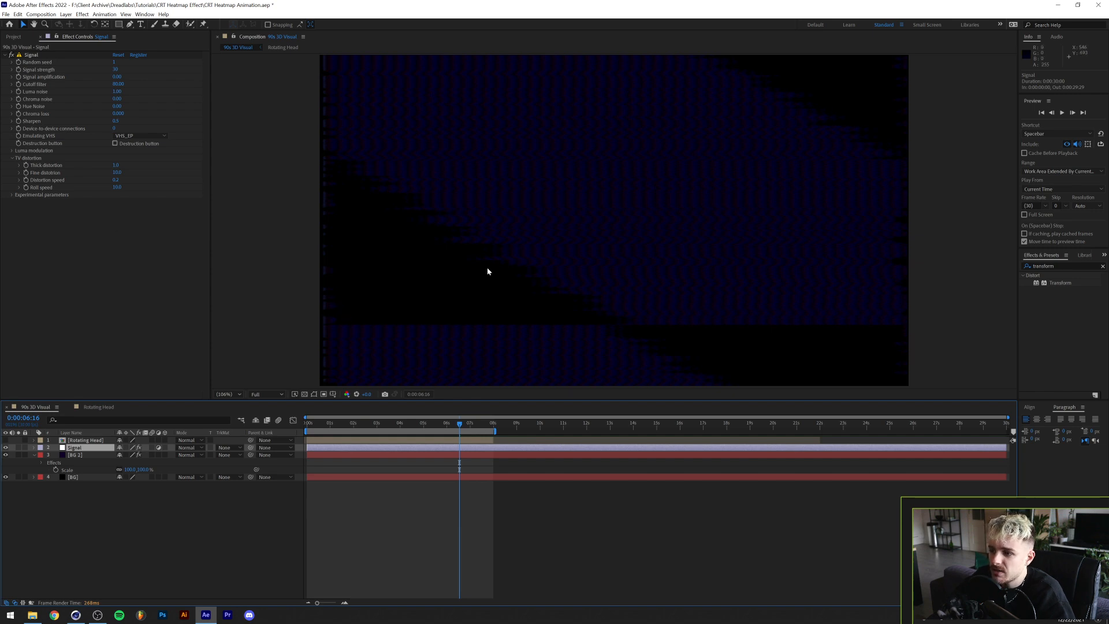
key(space)
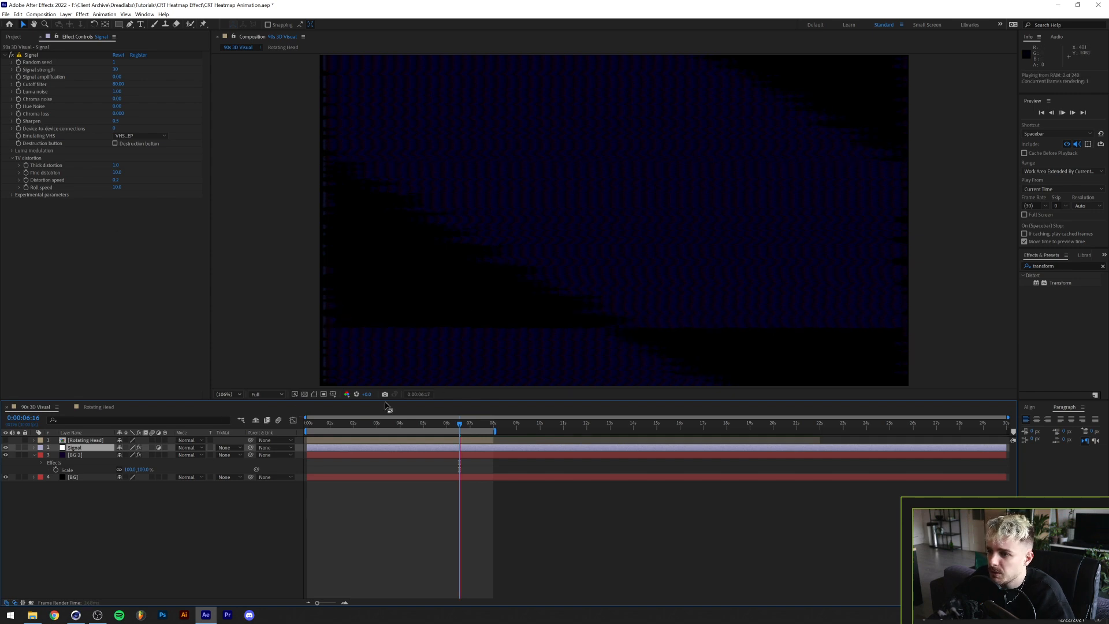
key(space)
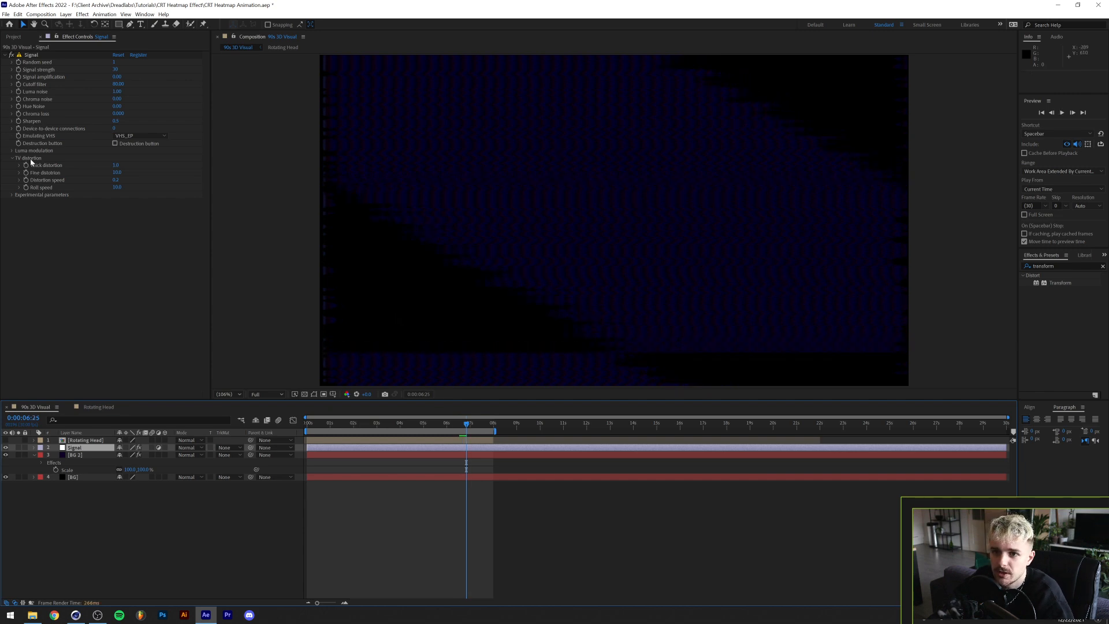
Examine Signal's TV distortion settings and replay the distorted background from 0:00:06:08.
click(31, 159)
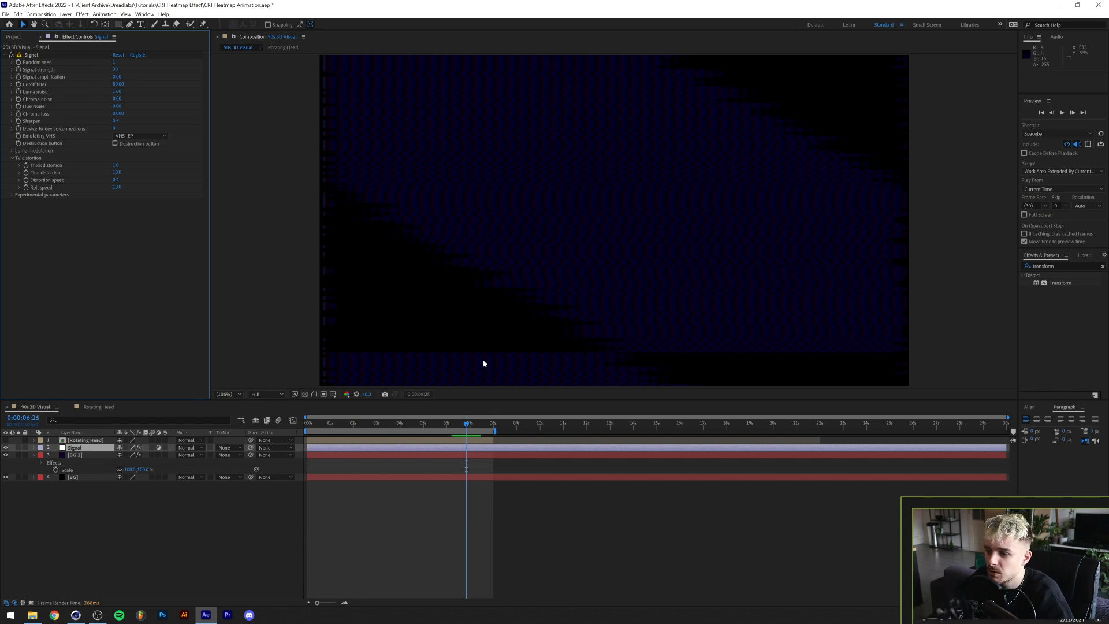
drag(466, 427, 454, 424)
key(space)
key(space)
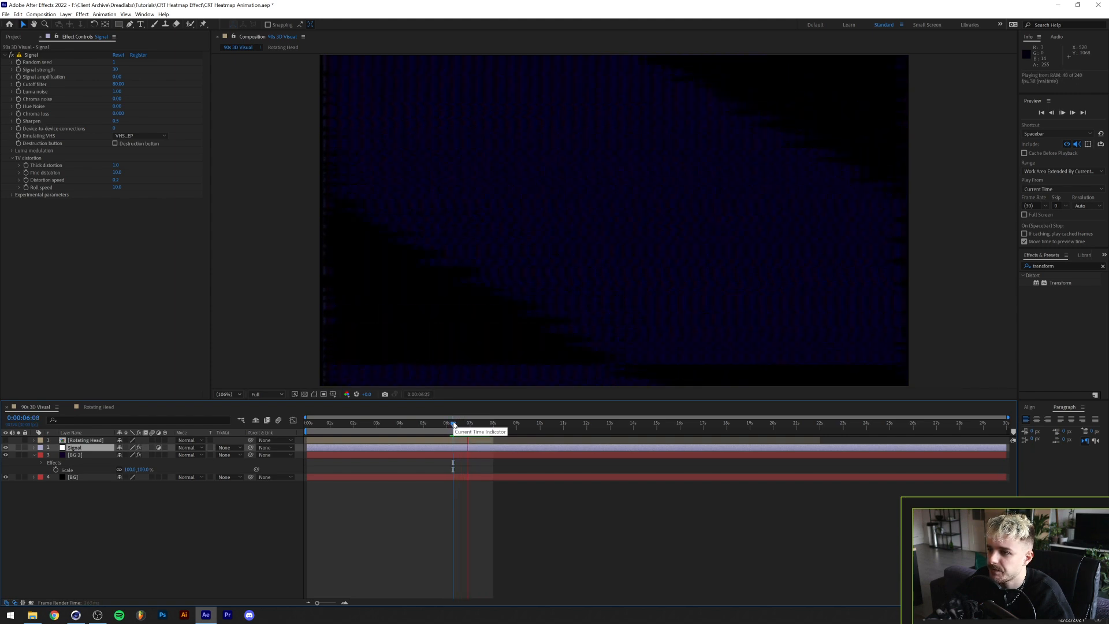
key(space)
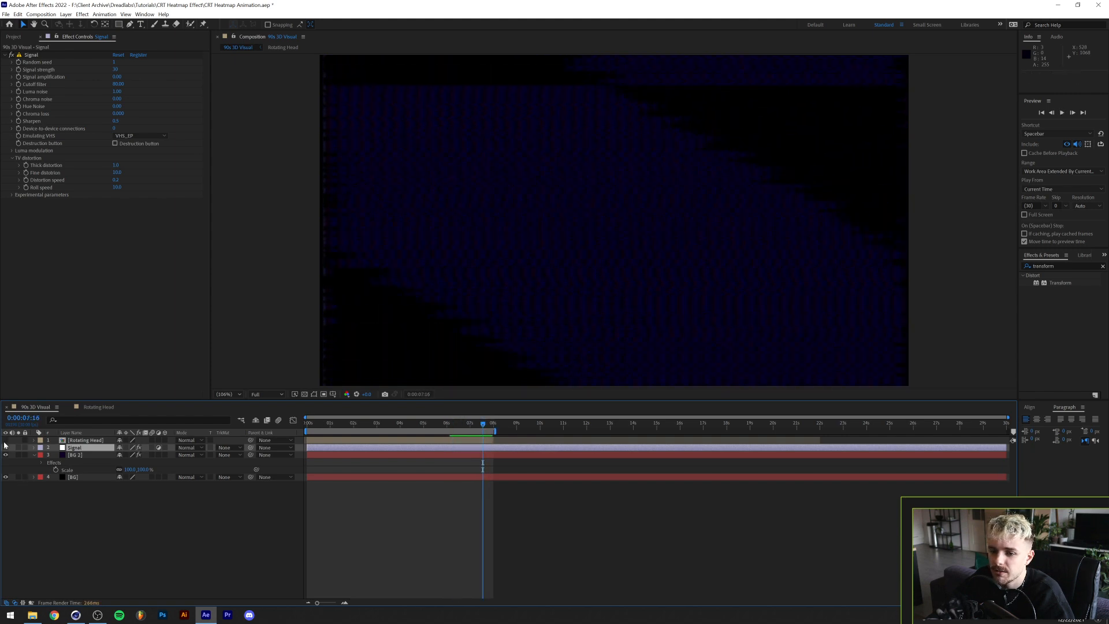
Switch to File Explorer, play the rendered 90s 3D Visual video from the CRT Heatmap Effect folder maximized, and close it.
click(32, 614)
key(alt+Left)
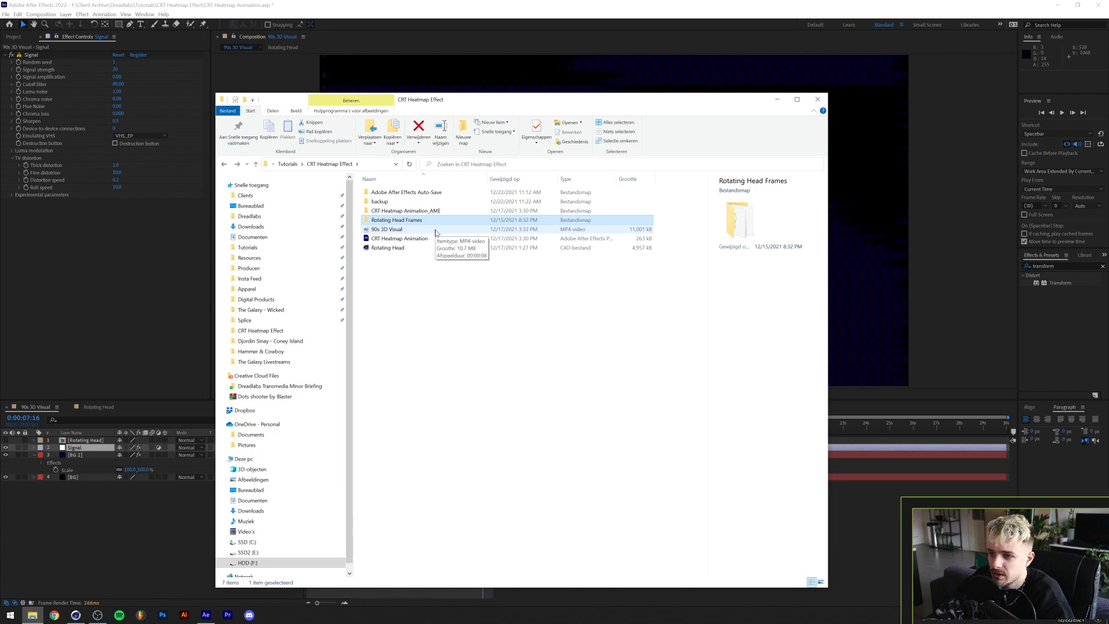
double_click(436, 231)
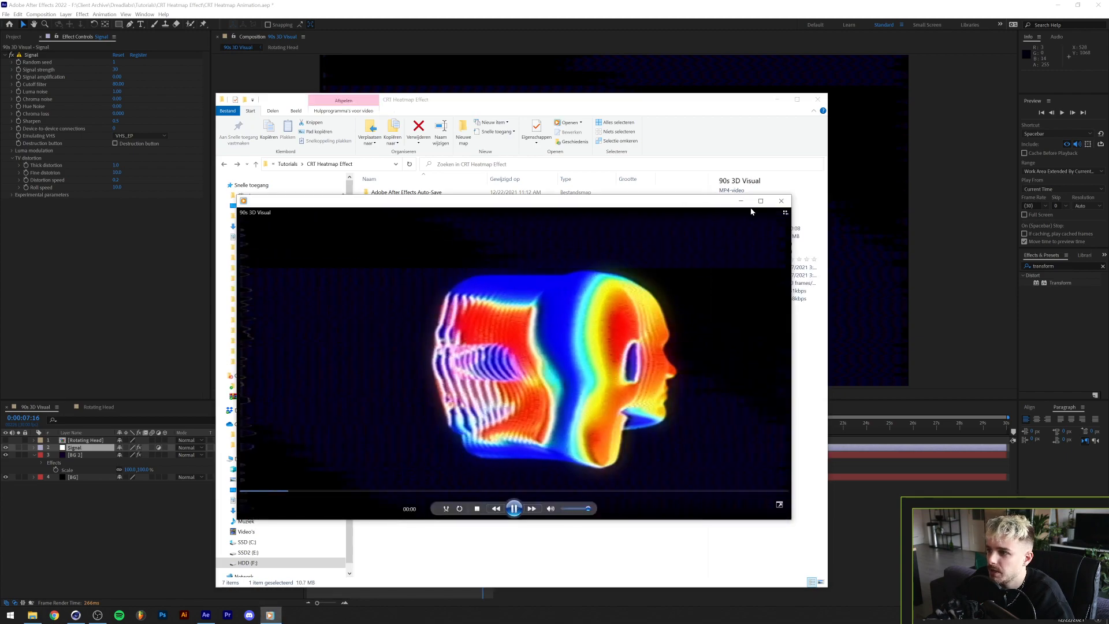
click(761, 201)
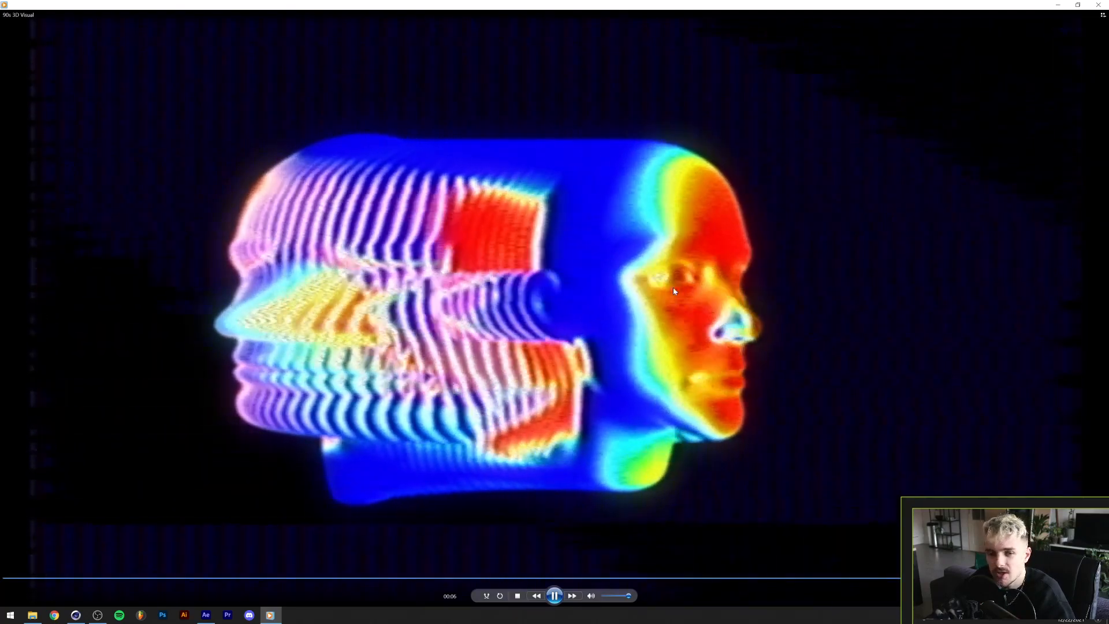
click(1098, 5)
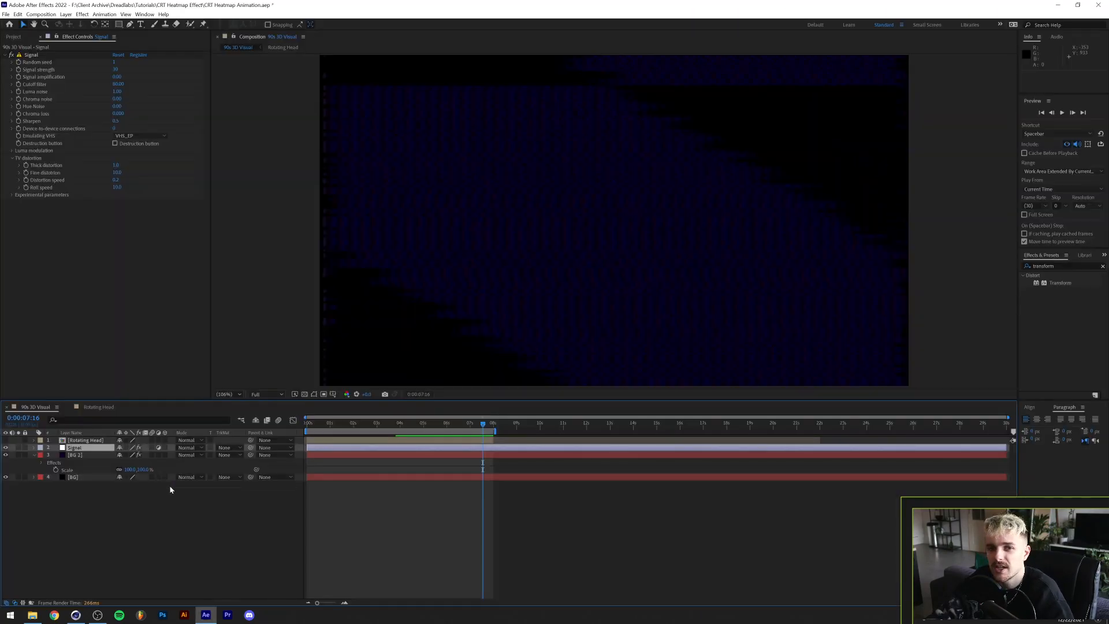